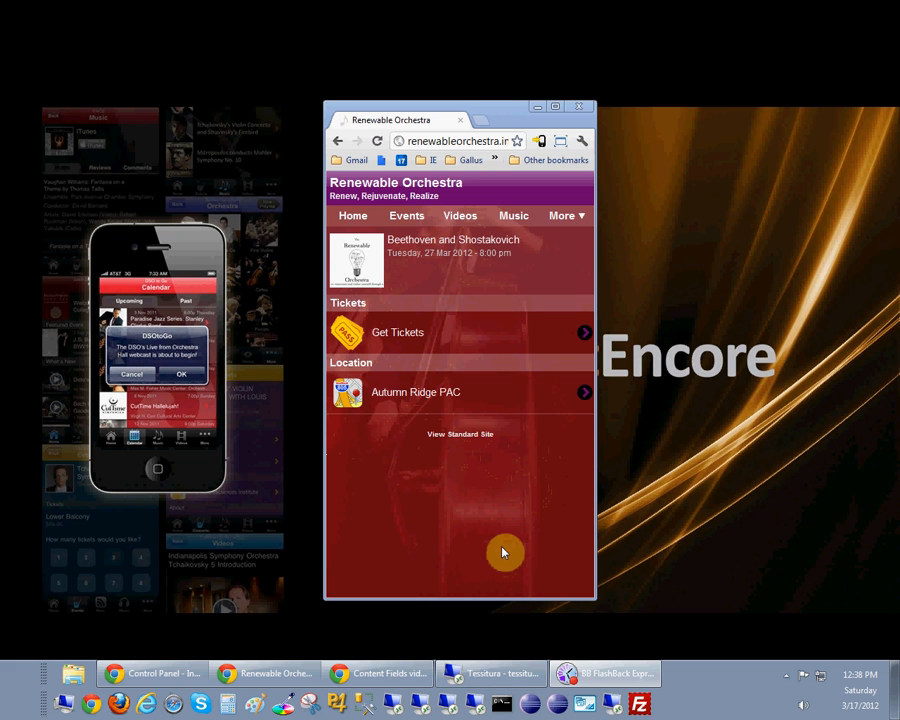
# Switch to Tessitura and open the TR_INV_CONTENT table in the system tables.
pyautogui.click(524, 673)
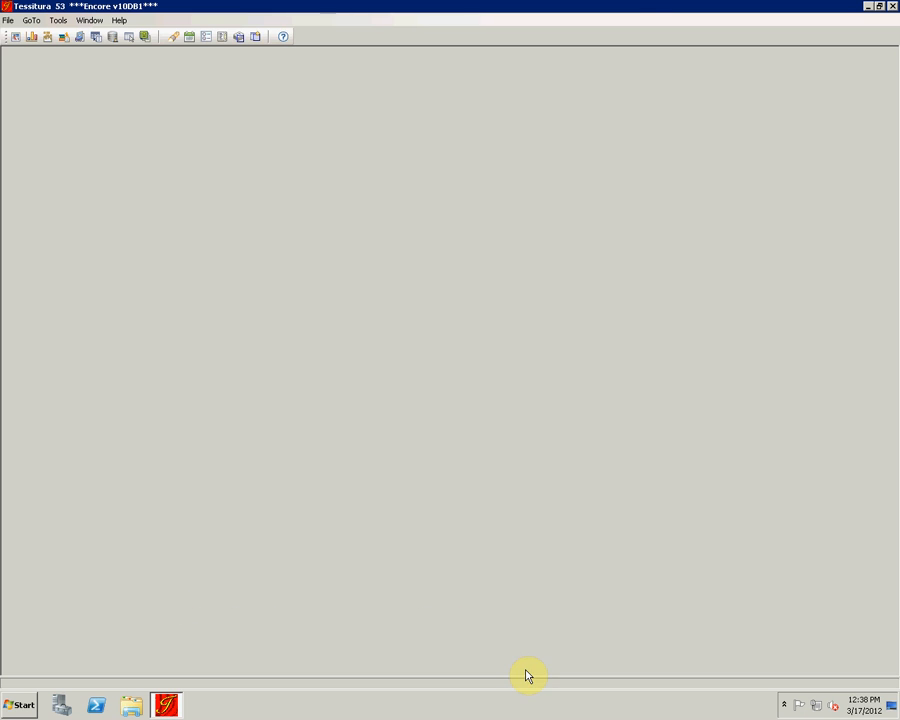
pyautogui.click(31, 20)
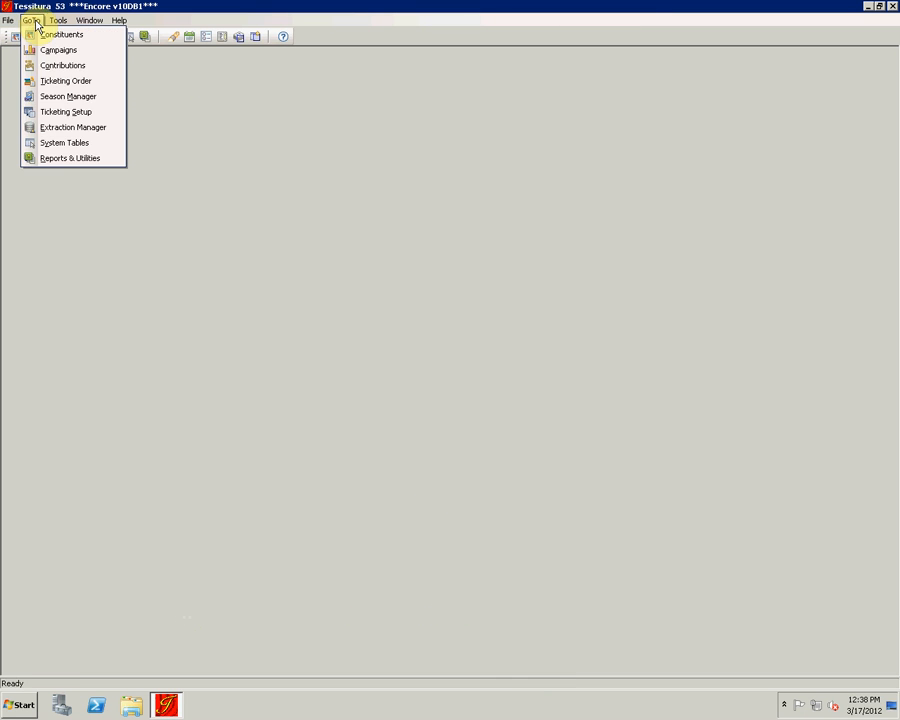
pyautogui.click(66, 146)
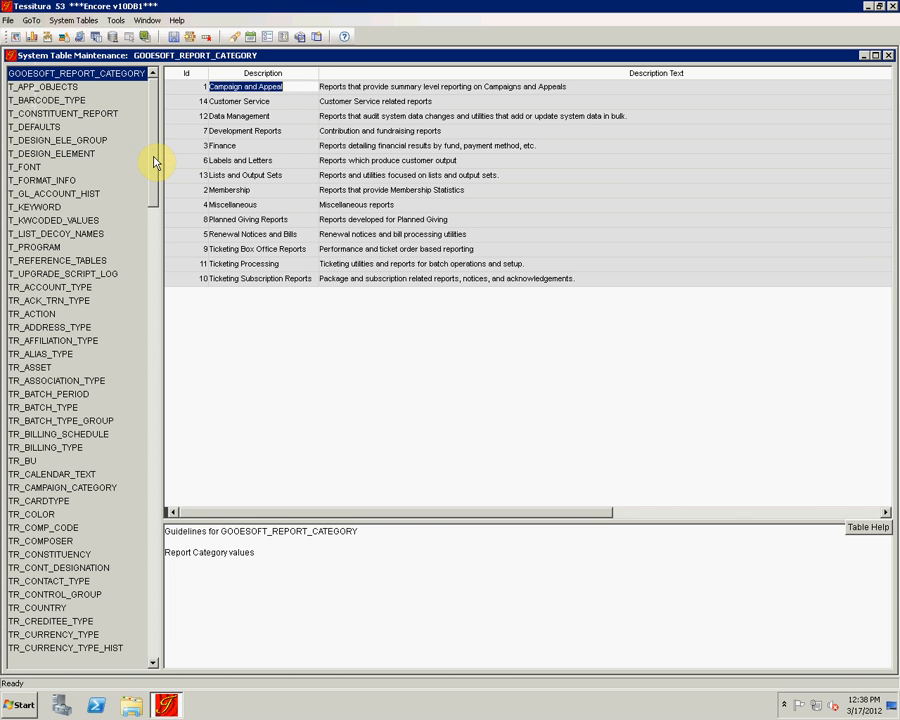
pyautogui.moveTo(153, 161); pyautogui.dragTo(145, 357)
pyautogui.click(44, 396)
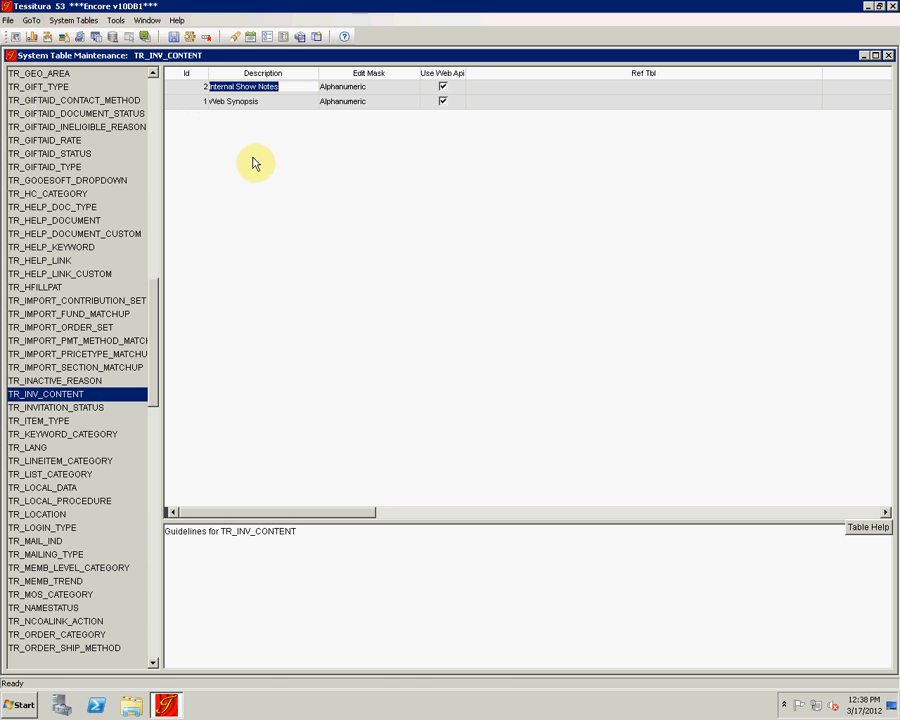
# Add a content type row IE_ImageUrl with the Alphanumeric edit mask and Use Web Api enabled.
pyautogui.click(189, 38)
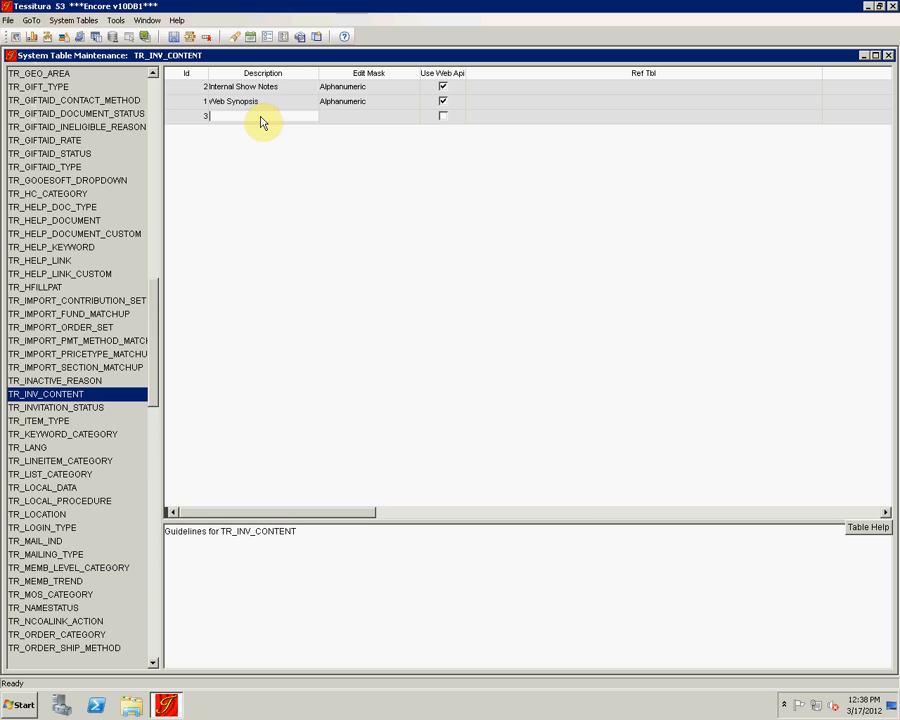
pyautogui.write('E')
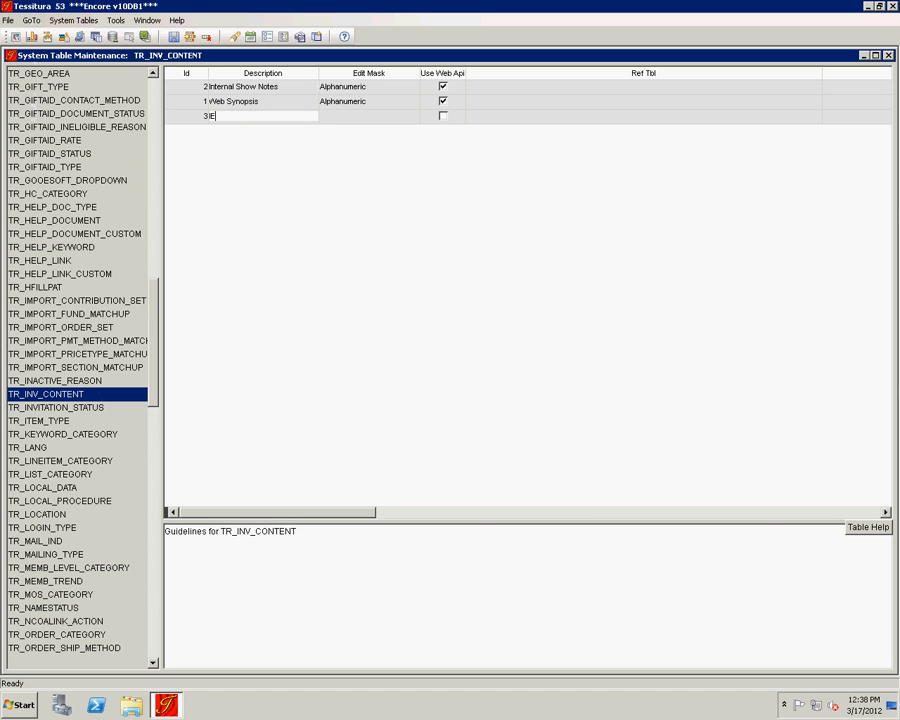
pyautogui.write('_ImageUrl')
pyautogui.click(380, 121)
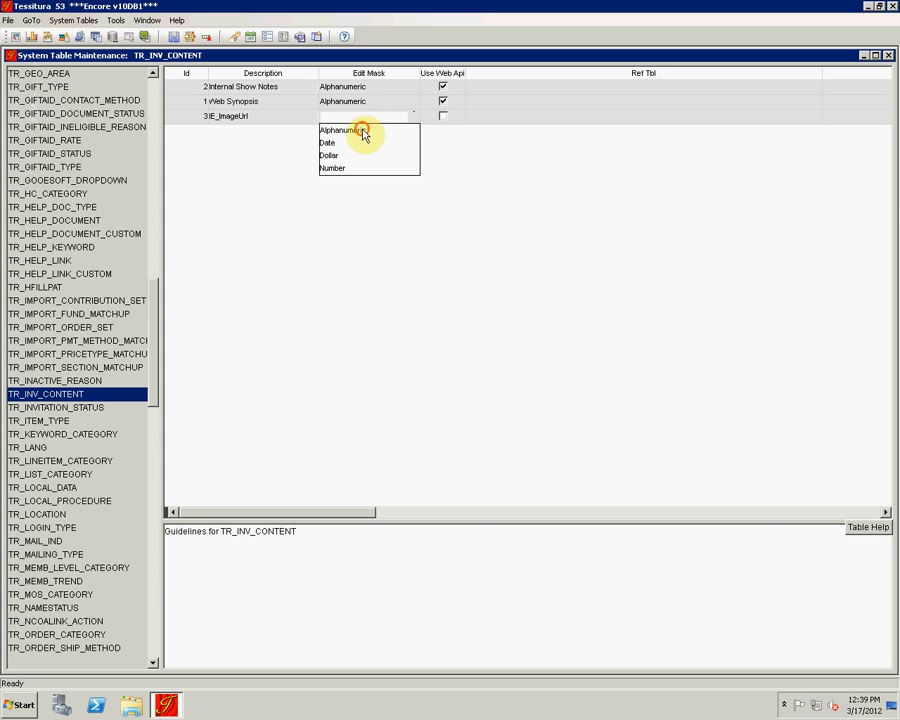
pyautogui.click(362, 132)
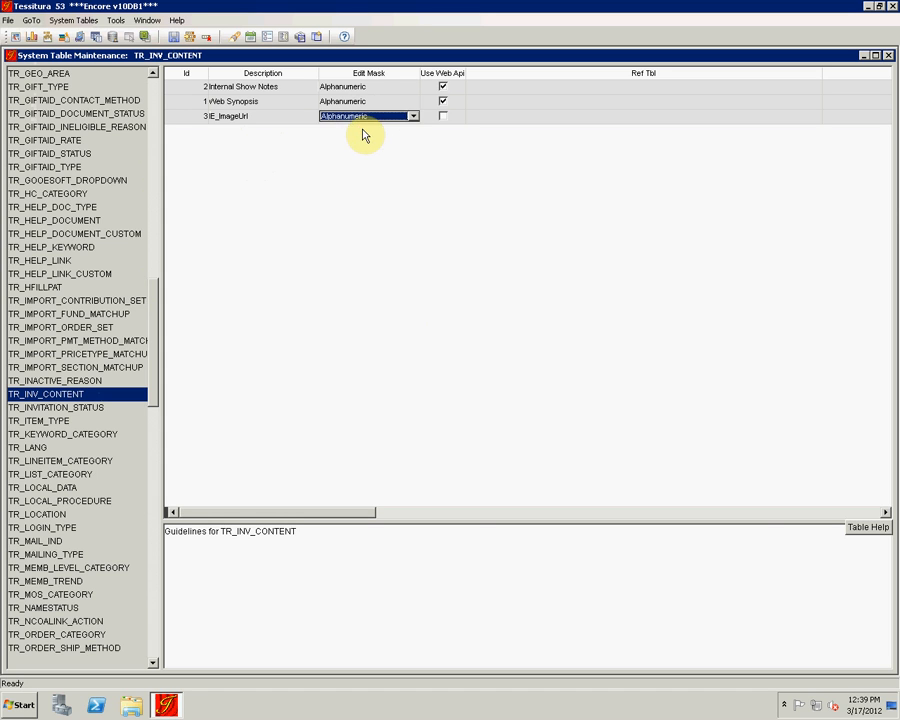
pyautogui.click(444, 117)
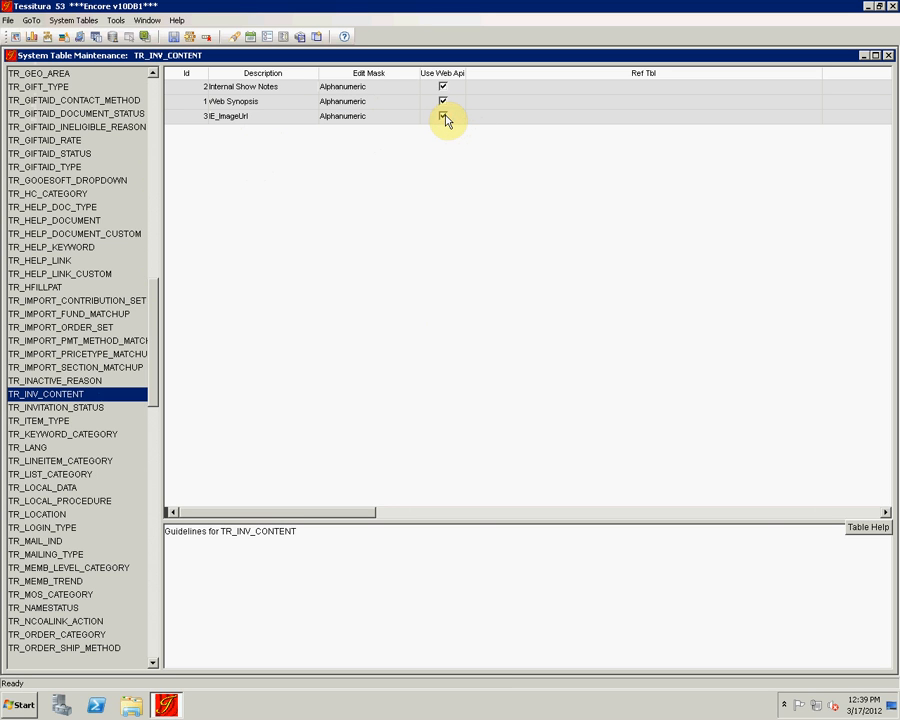
# Add a content type row IE_About with the Alphanumeric edit mask and Use Web Api enabled.
pyautogui.click(193, 38)
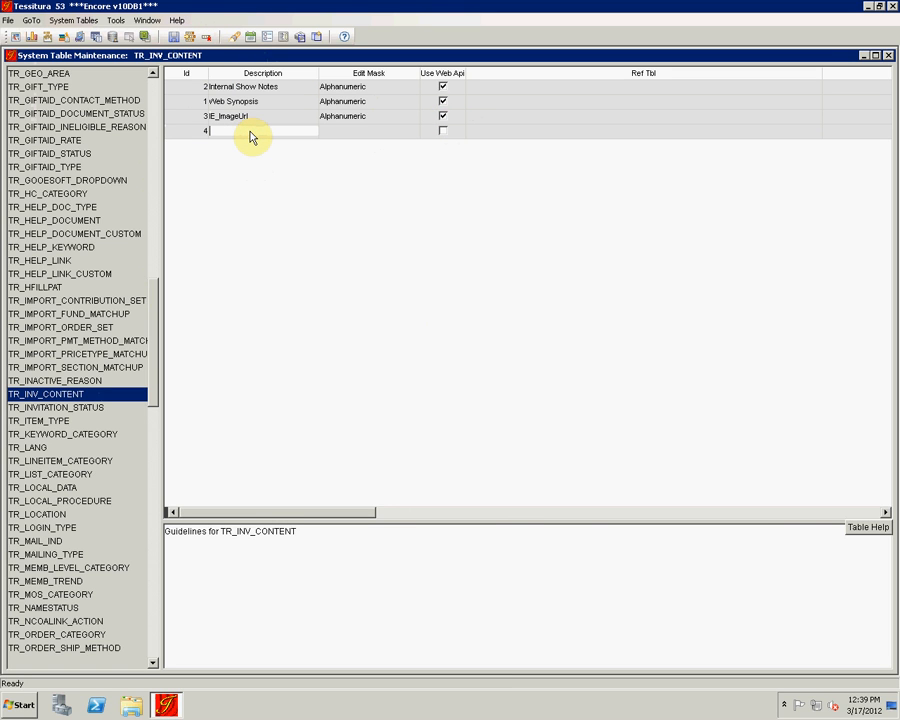
pyautogui.write('IE_about')
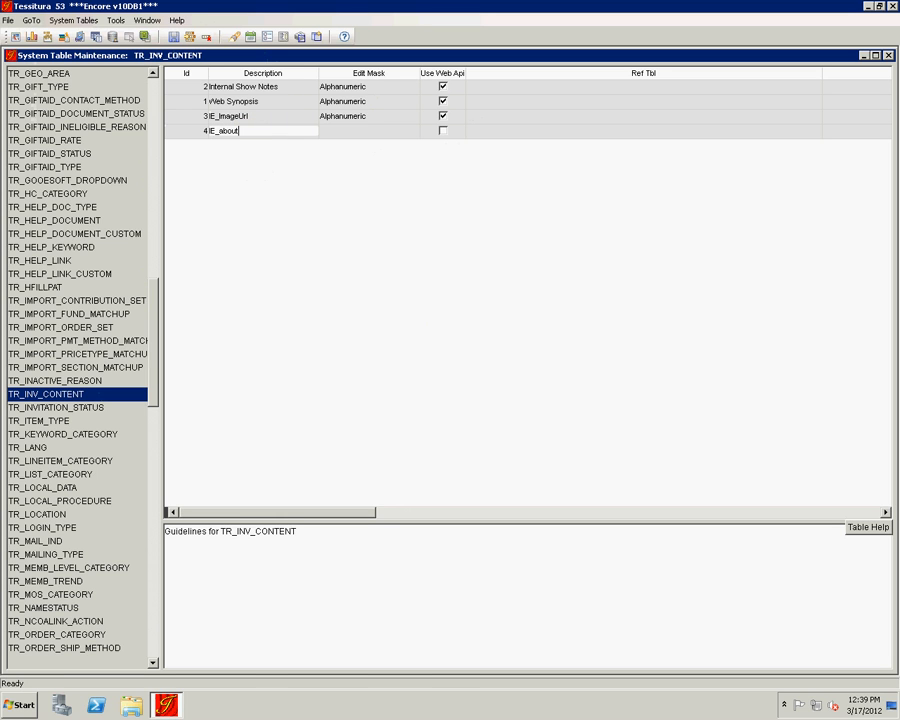
pyautogui.press('BackSpace')
pyautogui.press('BackSpace')
pyautogui.press('BackSpace')
pyautogui.press('BackSpace')
pyautogui.write('About')
pyautogui.click(347, 132)
pyautogui.click(350, 144)
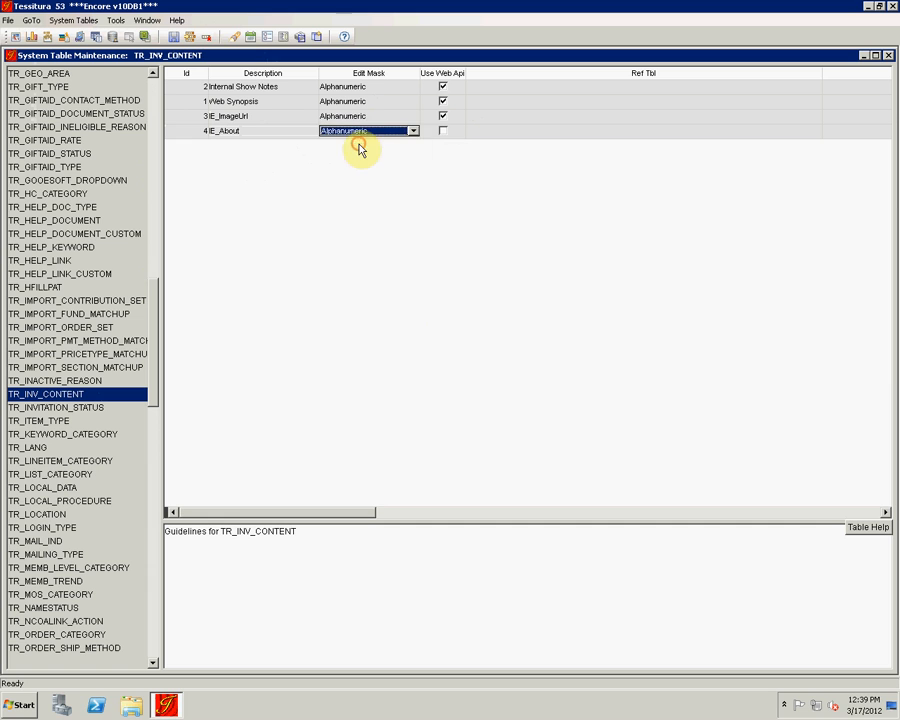
pyautogui.click(443, 131)
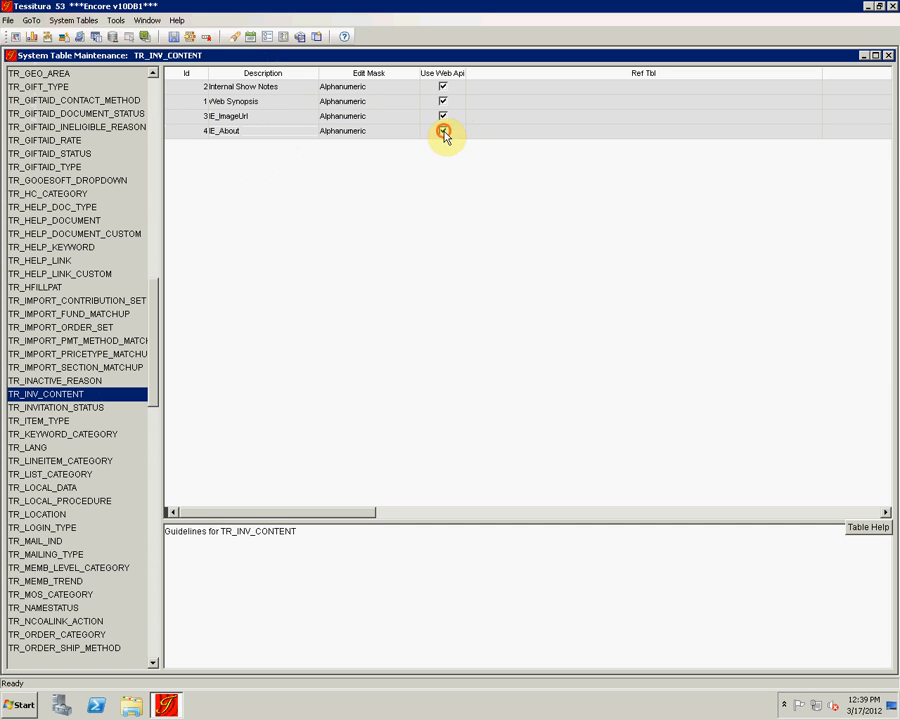
# Add a content type row IE_Performers with the Alphanumeric edit mask and Use Web Api enabled.
pyautogui.click(190, 38)
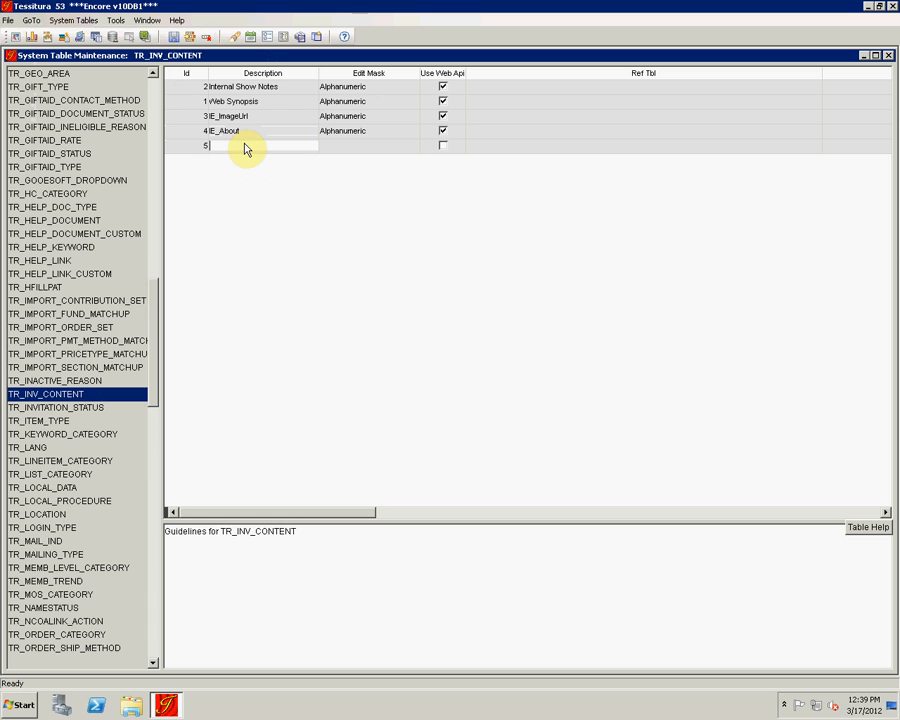
pyautogui.write('IE_Performers')
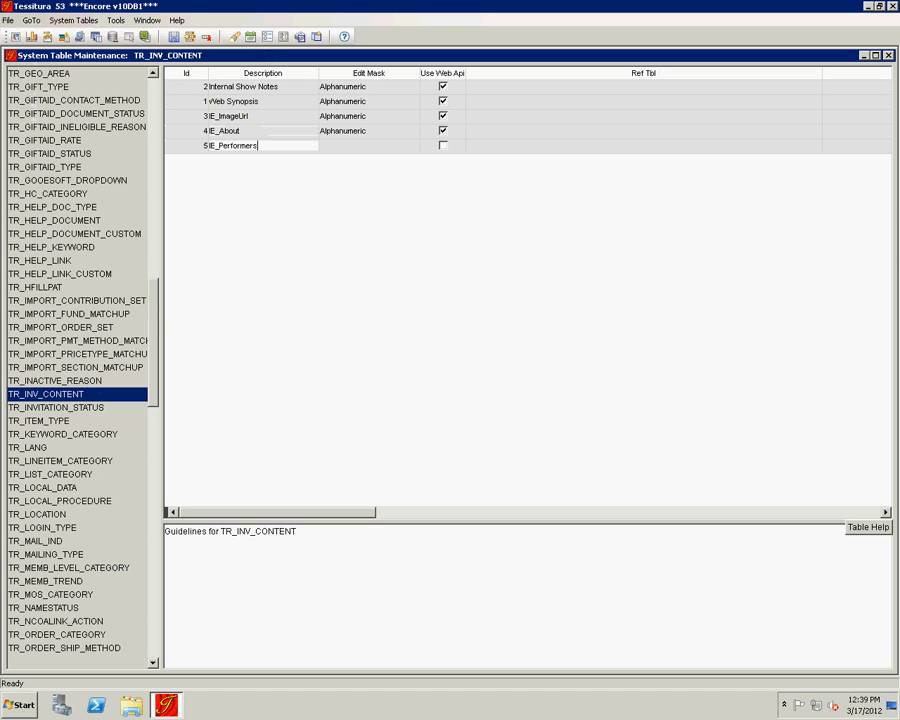
pyautogui.click(358, 148)
pyautogui.click(366, 160)
pyautogui.click(443, 146)
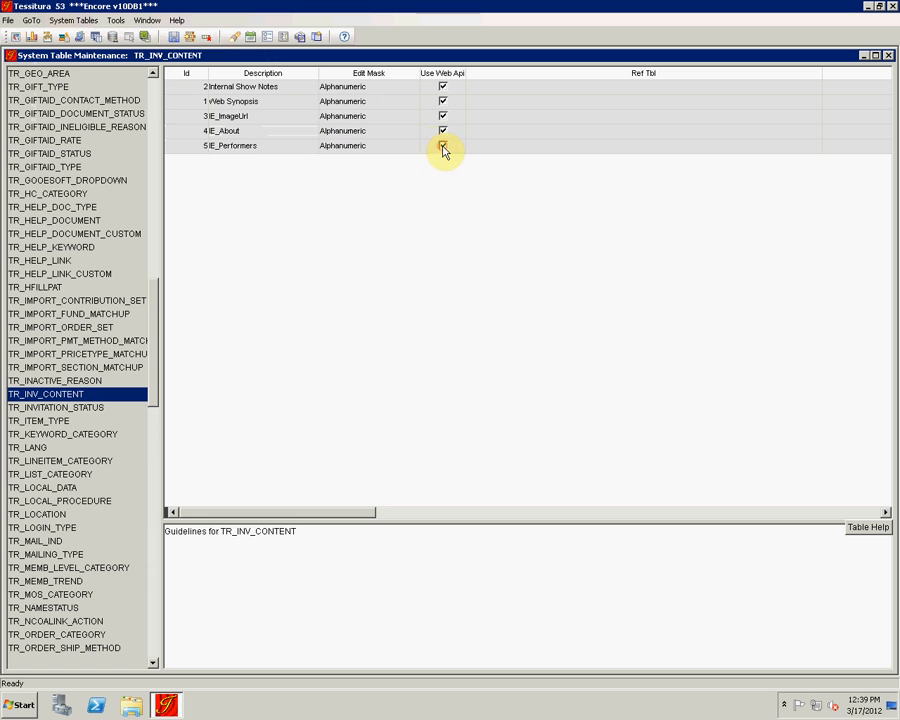
# Add a content type row IE_Program with the Alphanumeric edit mask and Use Web Api enabled, and save the table.
pyautogui.click(189, 38)
pyautogui.click(266, 167)
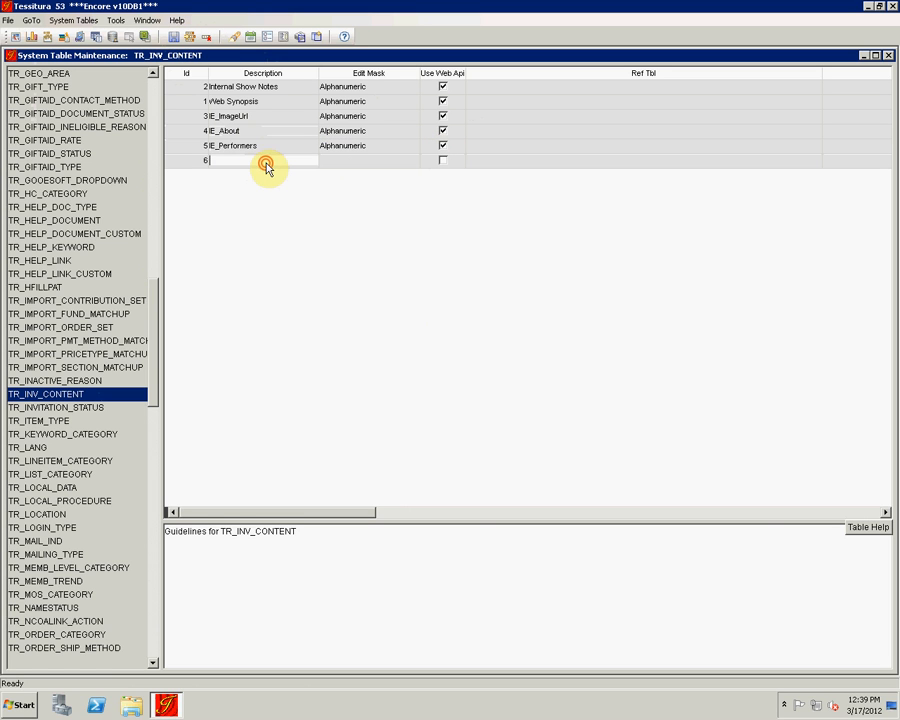
pyautogui.write('IE')
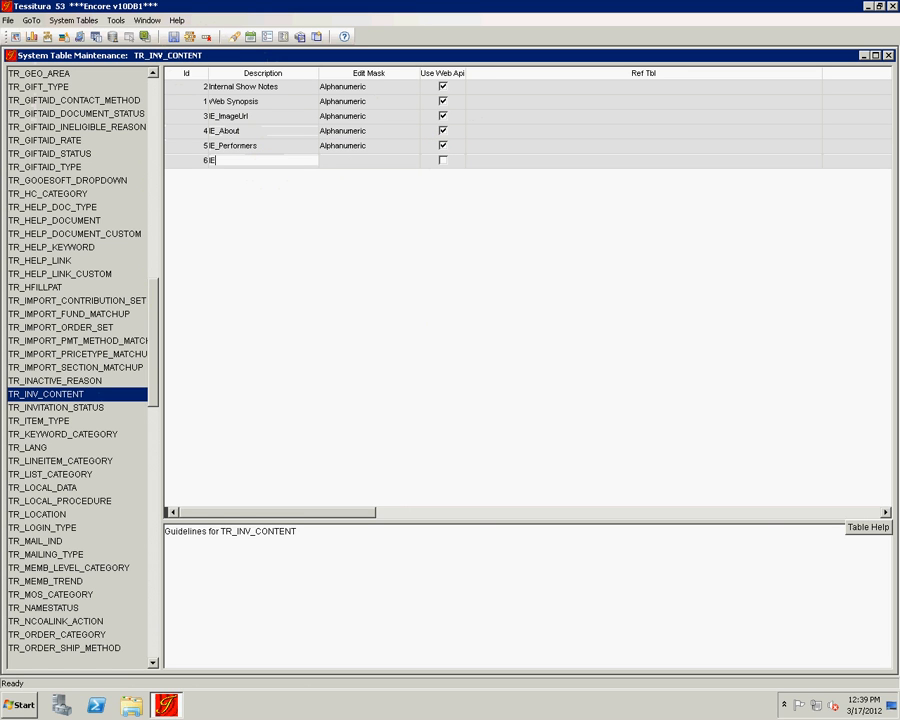
pyautogui.write('_Program')
pyautogui.click(380, 161)
pyautogui.click(375, 175)
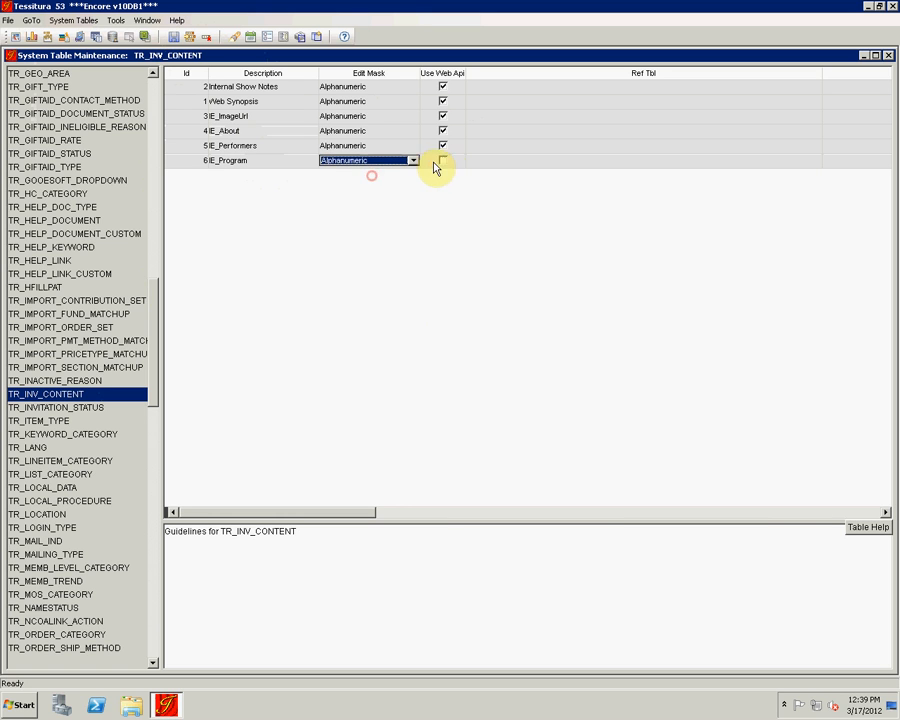
pyautogui.click(443, 161)
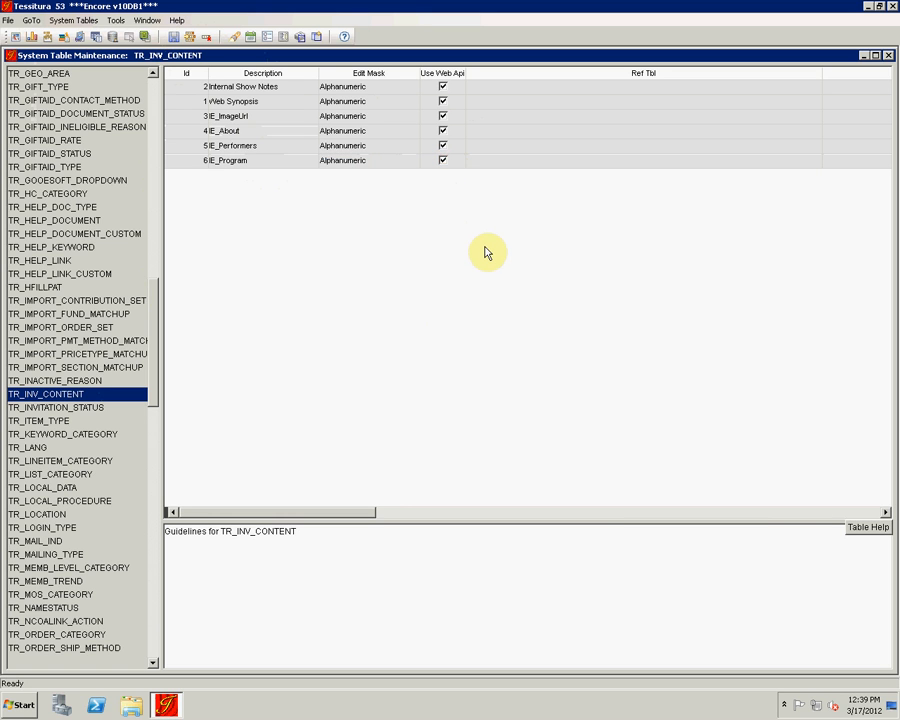
pyautogui.click(173, 36)
pyautogui.click(526, 392)
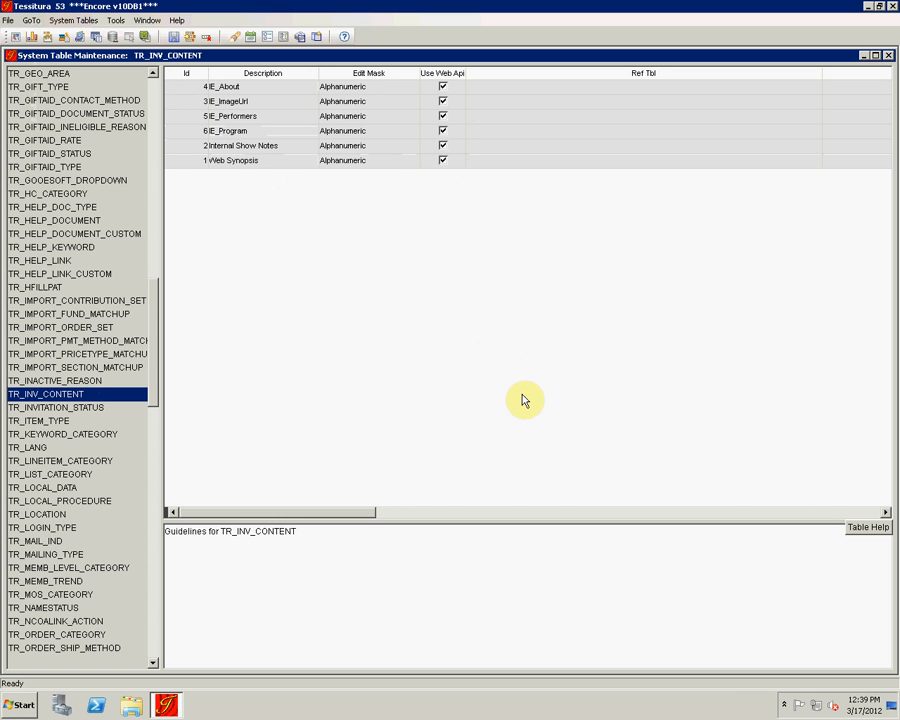
# Switch to the InstantEncore Control Panel in Chrome and open the mobile app's Tessitura settings.
pyautogui.moveTo(378, 674)
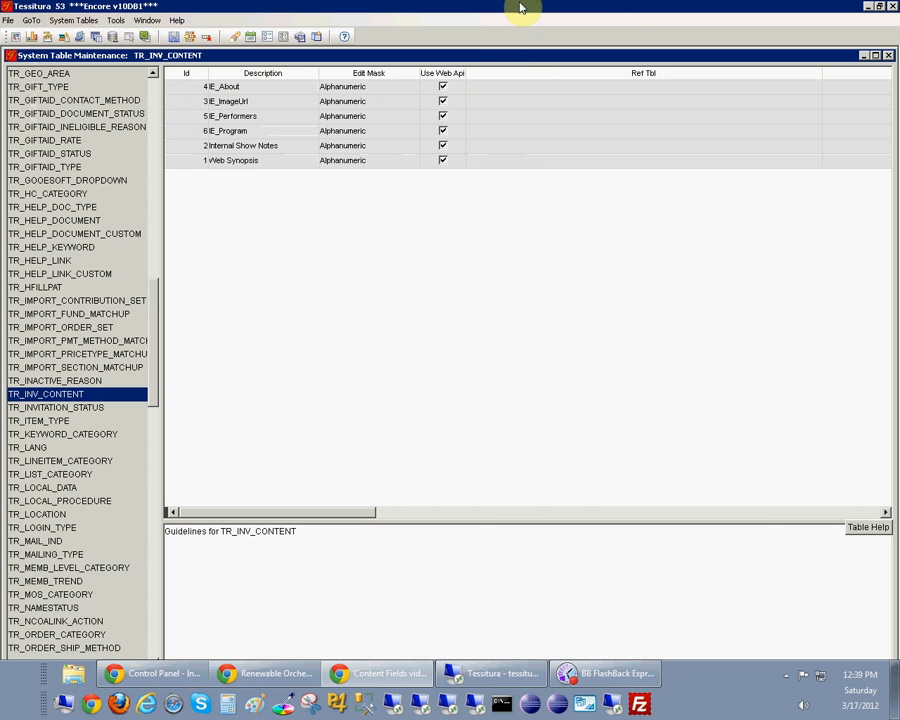
pyautogui.click(285, 675)
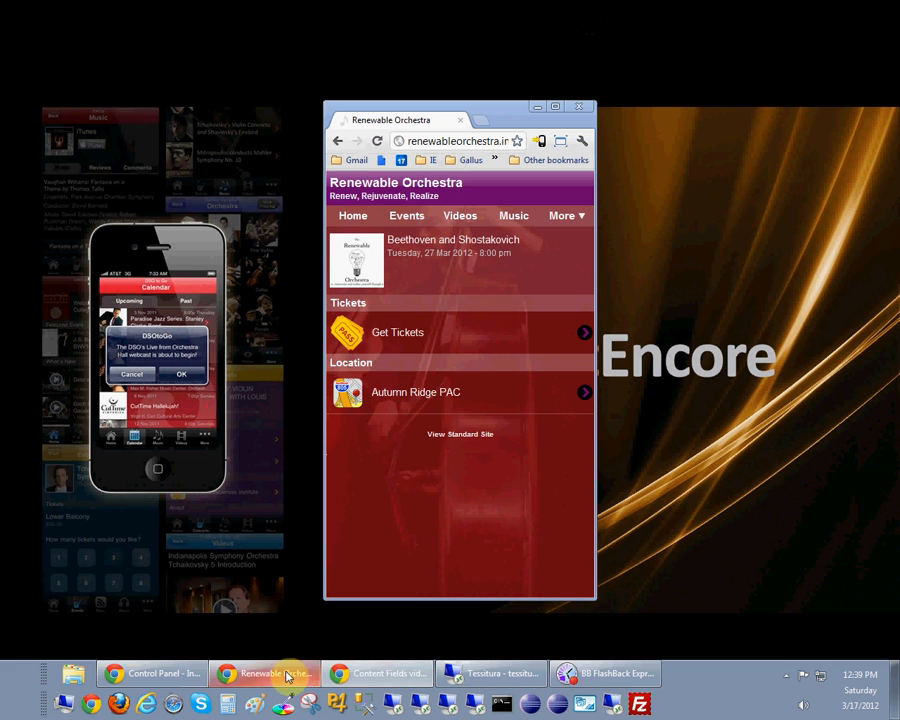
pyautogui.click(150, 673)
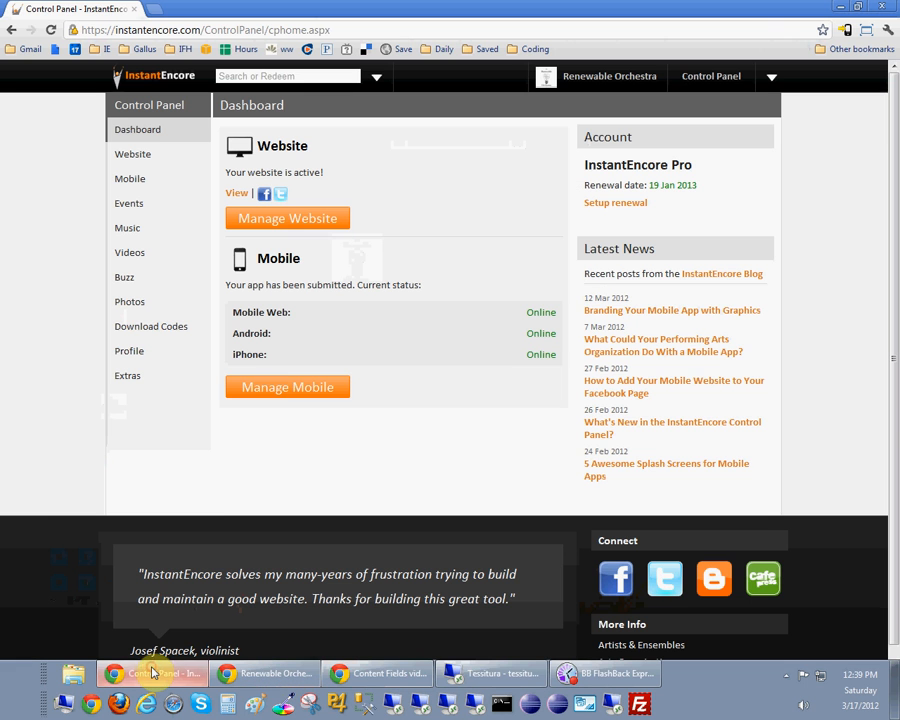
pyautogui.click(286, 392)
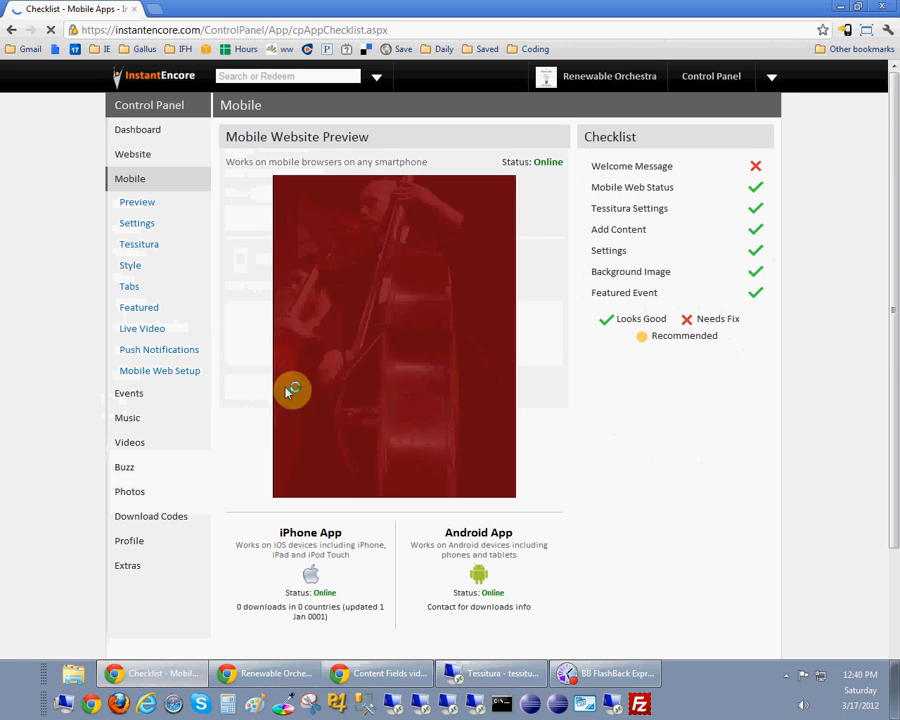
pyautogui.click(142, 245)
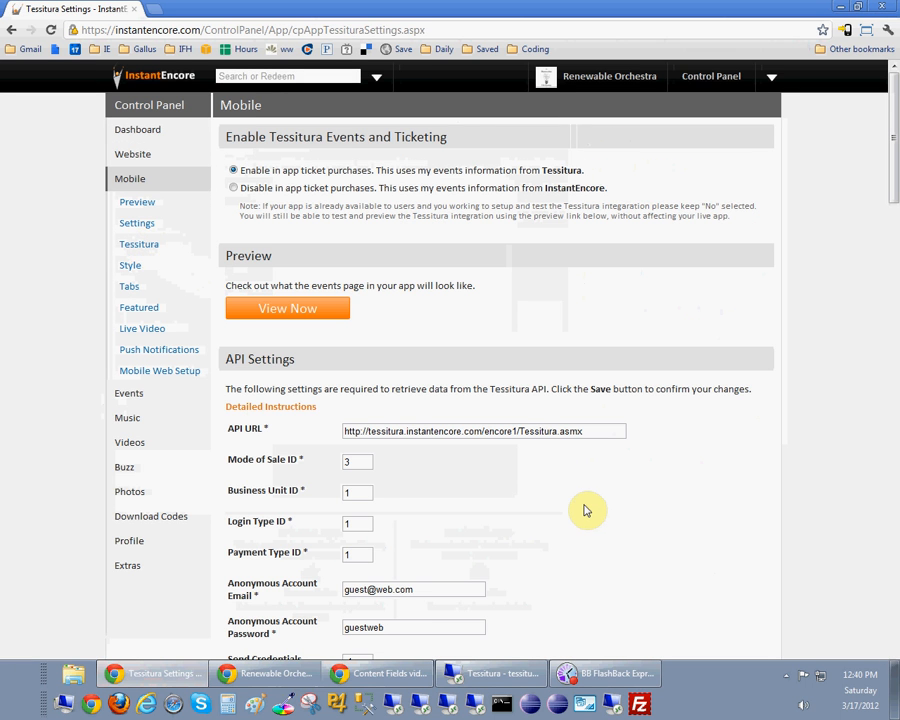
# Set the Small Image URL content field ID to 3 in the Content Types section.
pyautogui.scroll(-15, 586, 511)
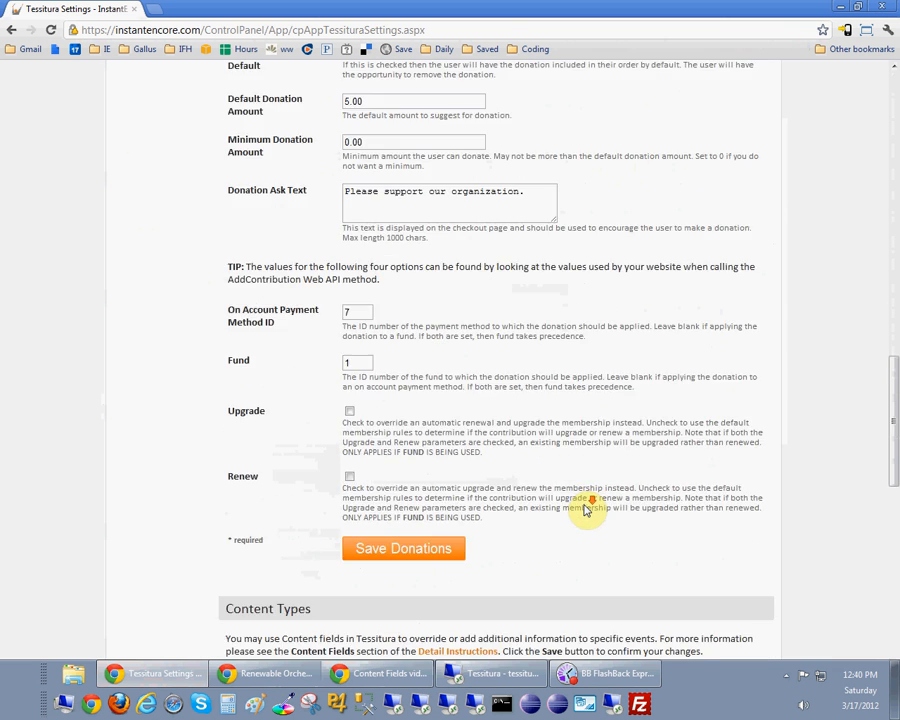
pyautogui.scroll(-4, 586, 511)
pyautogui.scroll(-3, 586, 511)
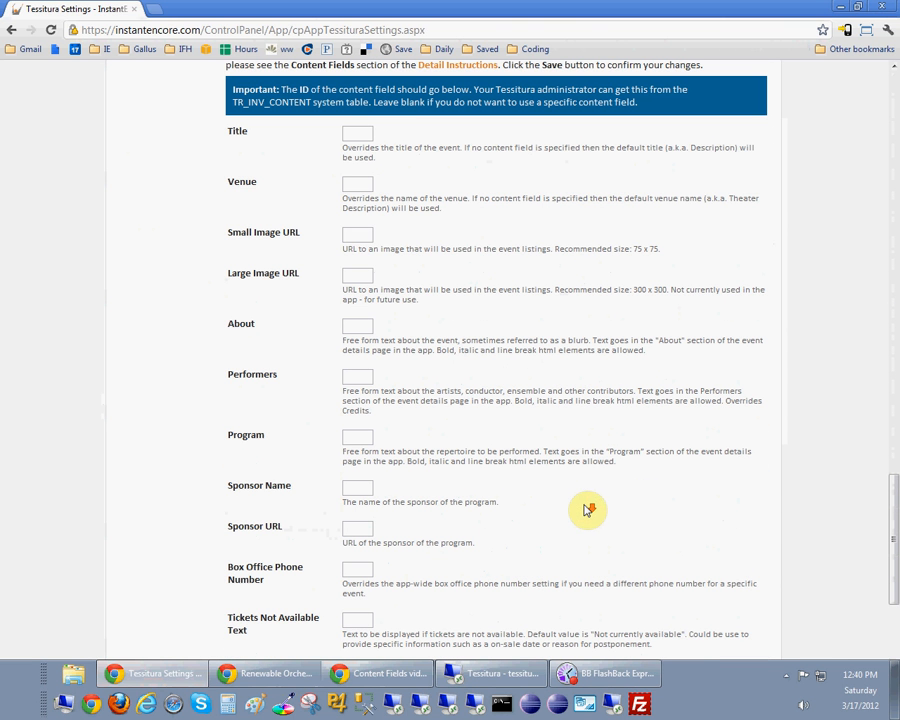
pyautogui.click(367, 233)
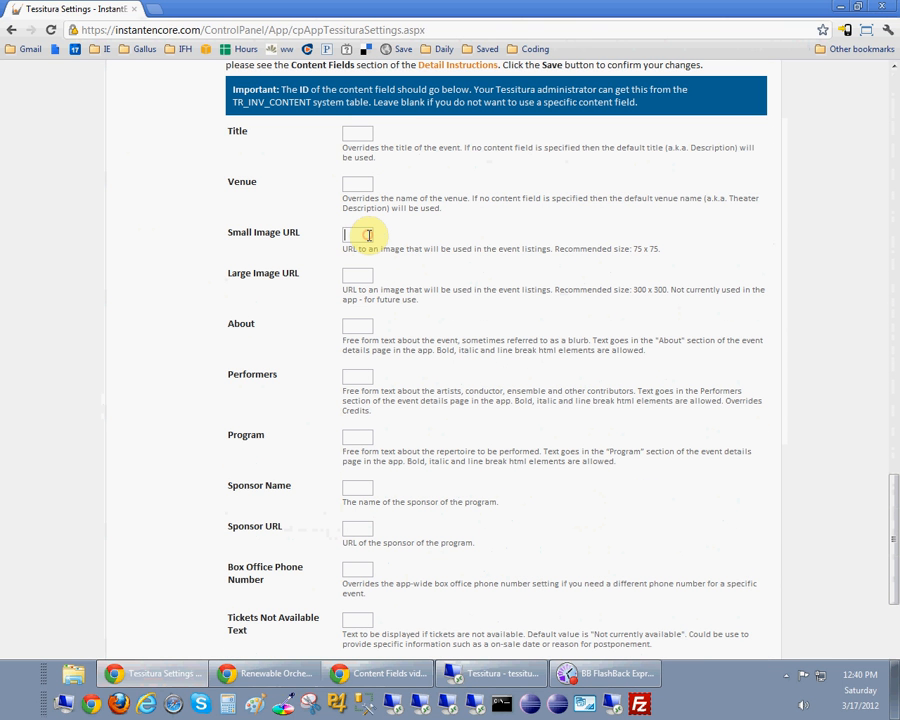
pyautogui.write('3')
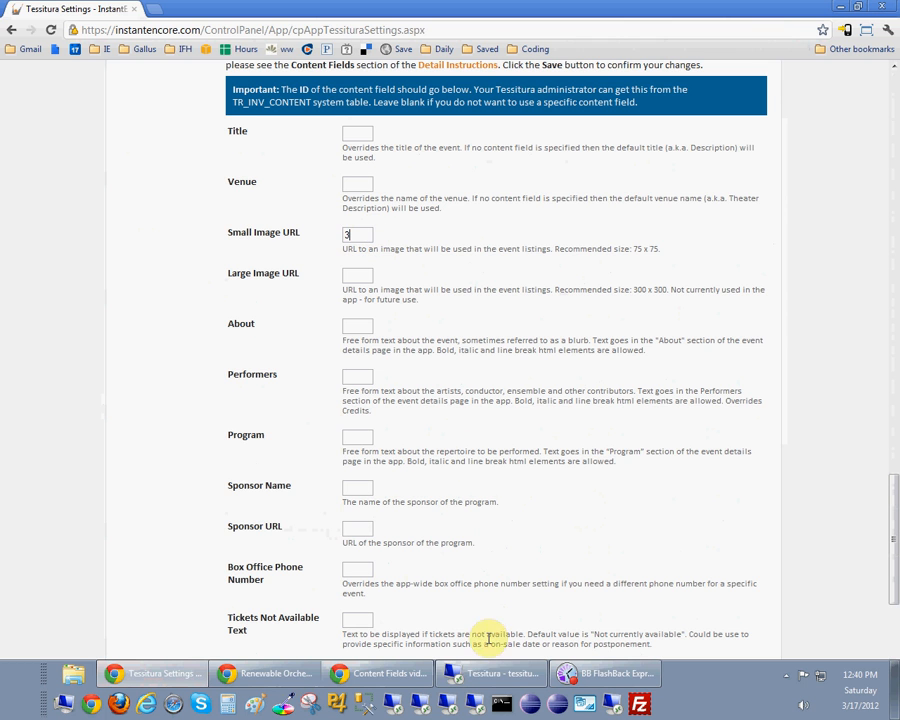
# Check the content IDs in Tessitura's TR_INV_CONTENT table and set About to 4, Performers to 5 and Program to 6 in the Content Types settings.
pyautogui.click(493, 672)
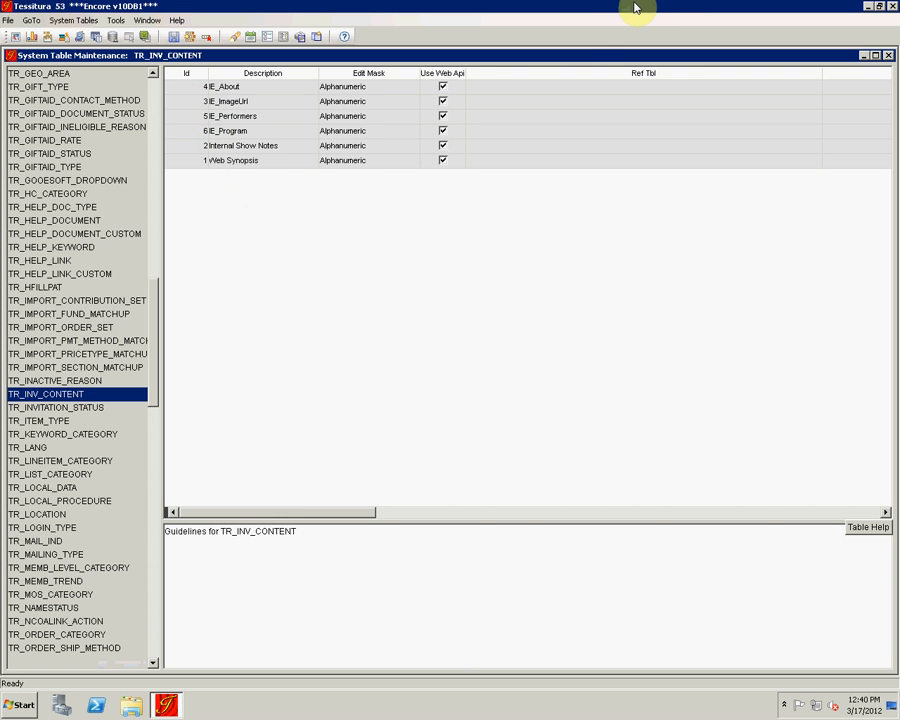
pyautogui.click(587, 10)
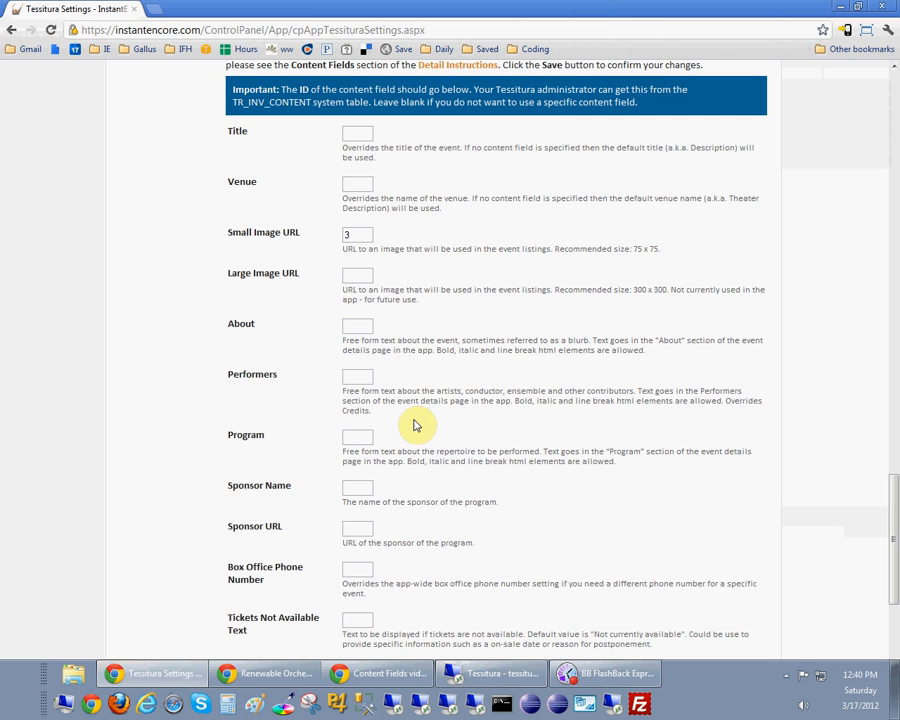
pyautogui.click(356, 322)
pyautogui.write('4')
pyautogui.click(355, 375)
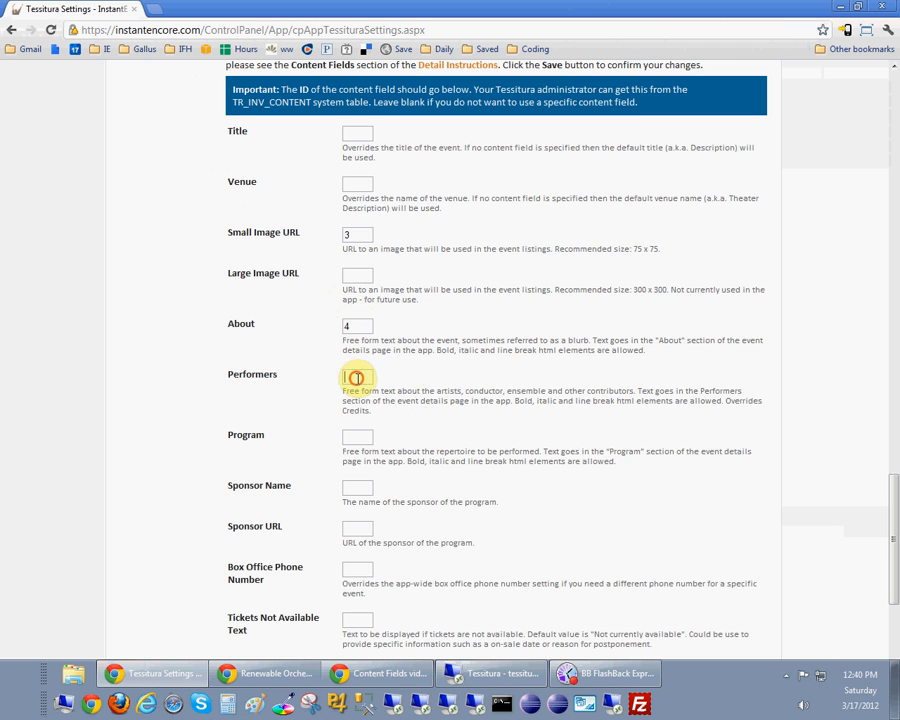
pyautogui.write('5')
pyautogui.click(357, 442)
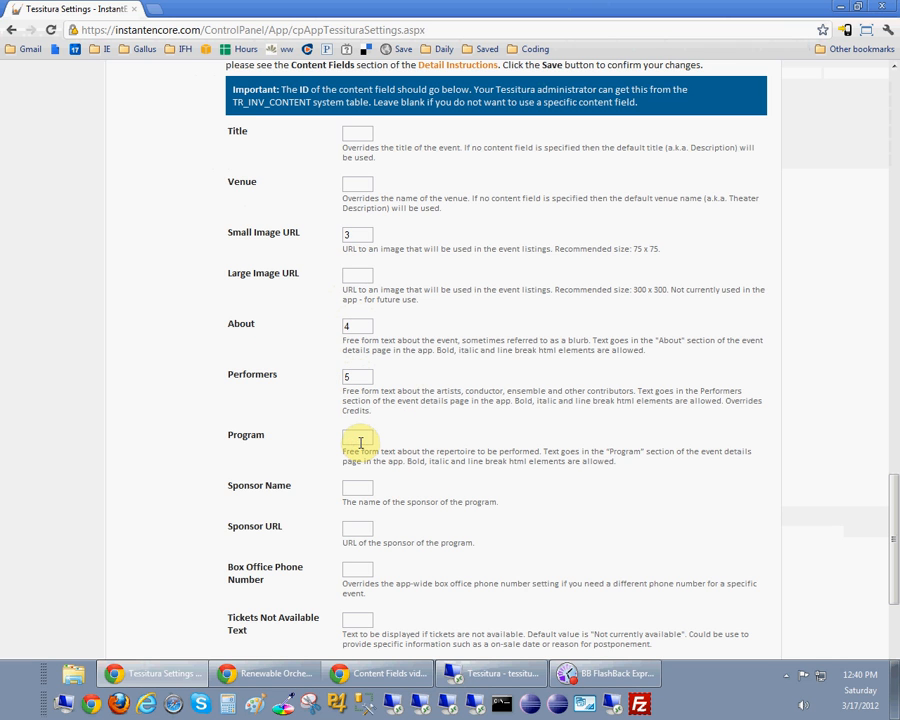
pyautogui.write('6')
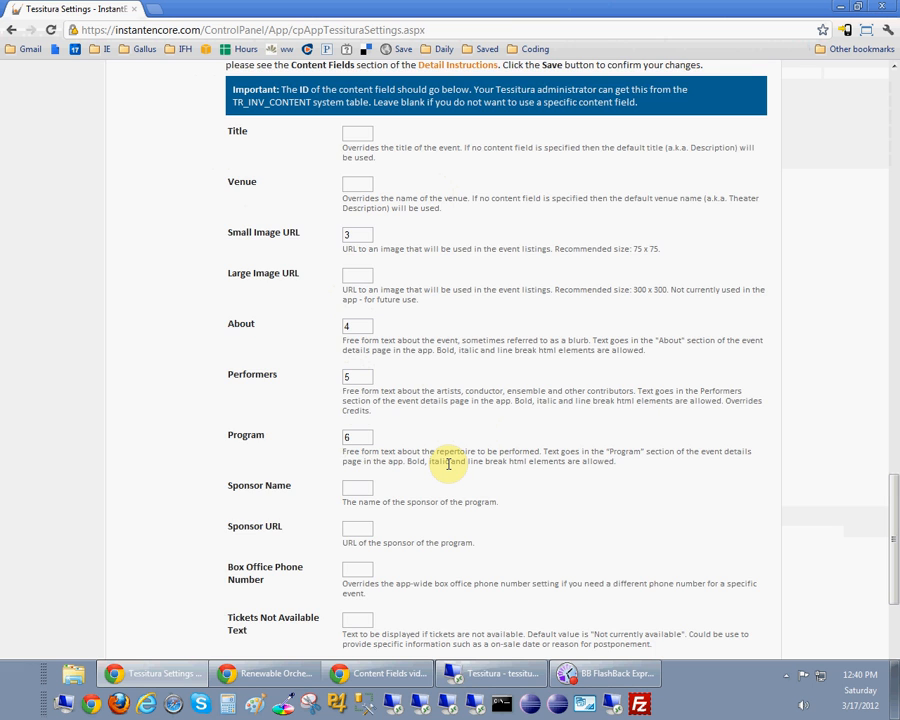
# Review the remaining content fields in the Content Types section and save the content settings.
pyautogui.scroll(-2, 448, 463)
pyautogui.scroll(1, 448, 463)
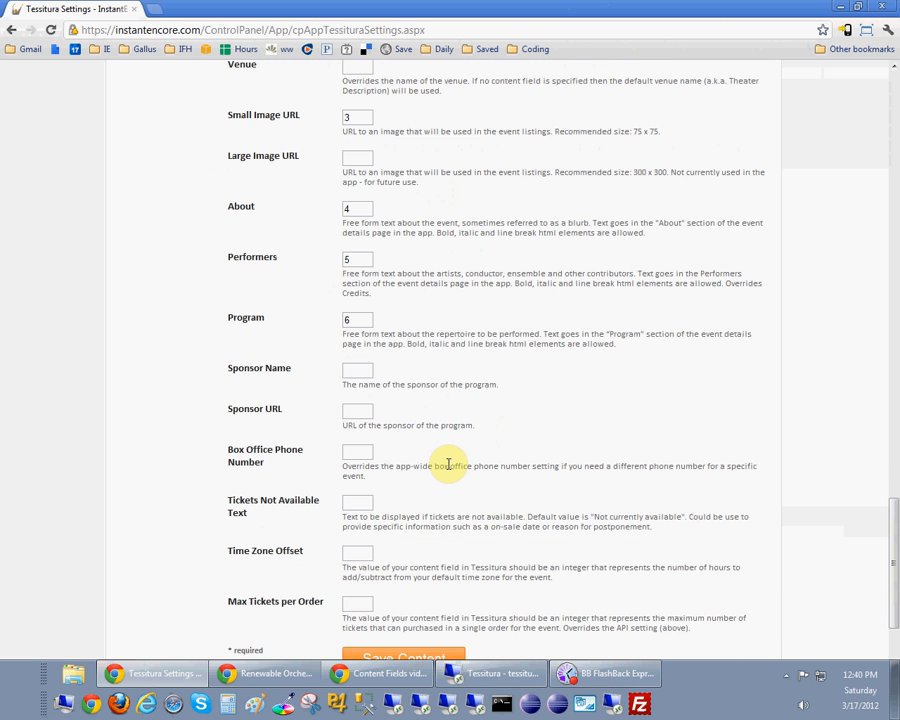
pyautogui.scroll(-1, 448, 463)
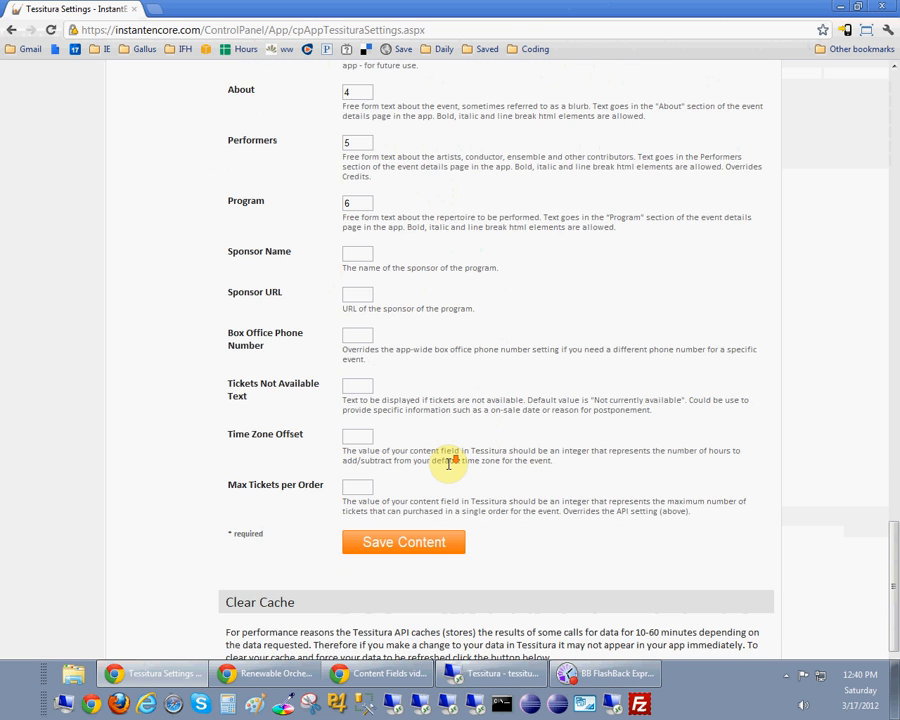
pyautogui.scroll(2, 450, 460)
pyautogui.scroll(-2, 449, 463)
pyautogui.click(421, 544)
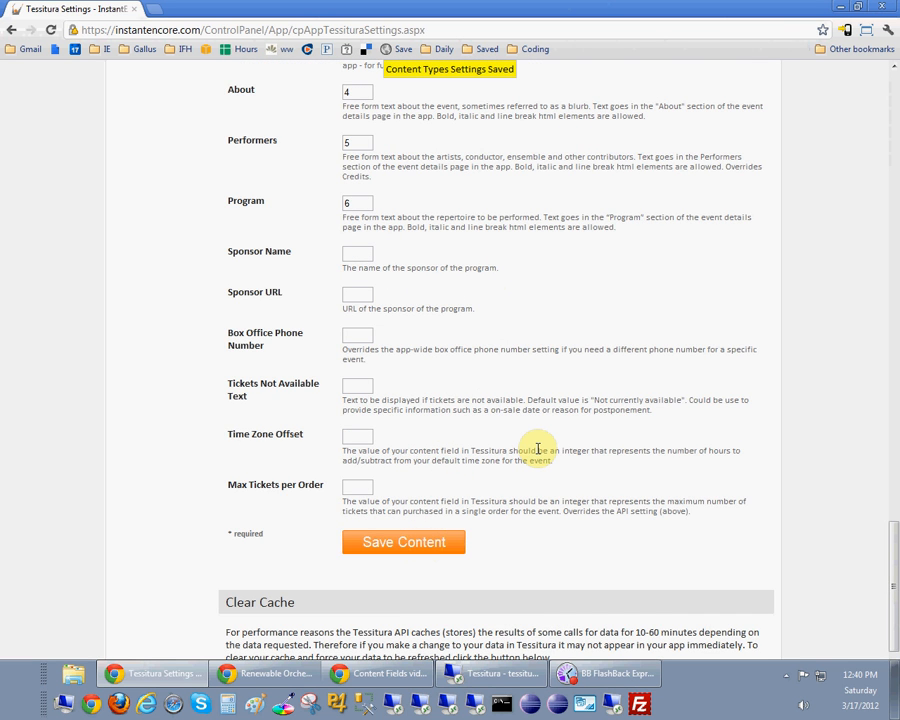
pyautogui.scroll(1, 537, 449)
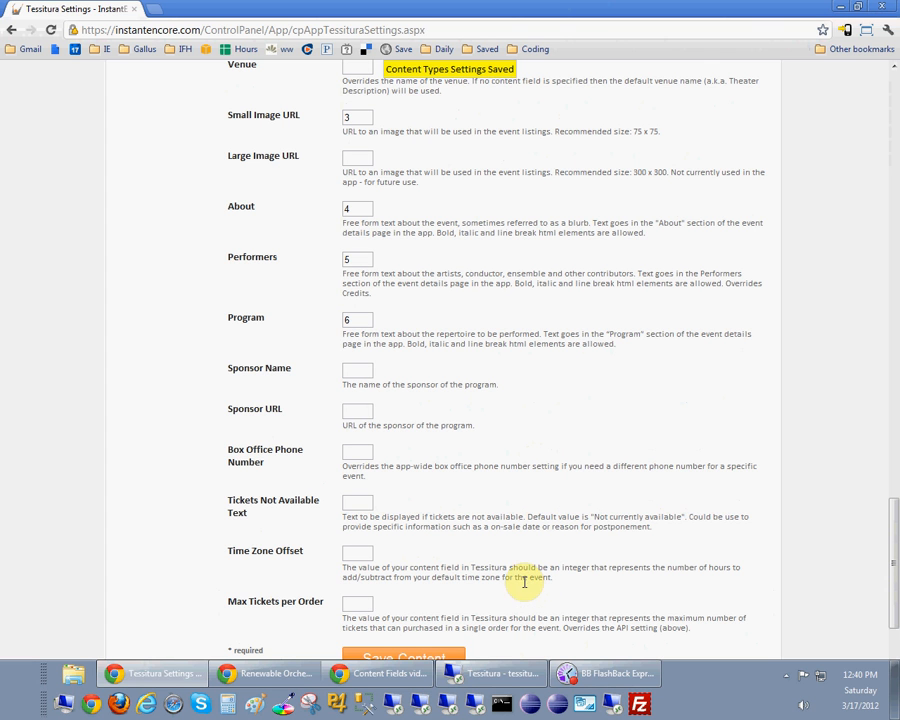
# Switch to Tessitura, close the TR_INV_CONTENT system table and open the production seasons list in Ticketing Setup.
pyautogui.click(510, 676)
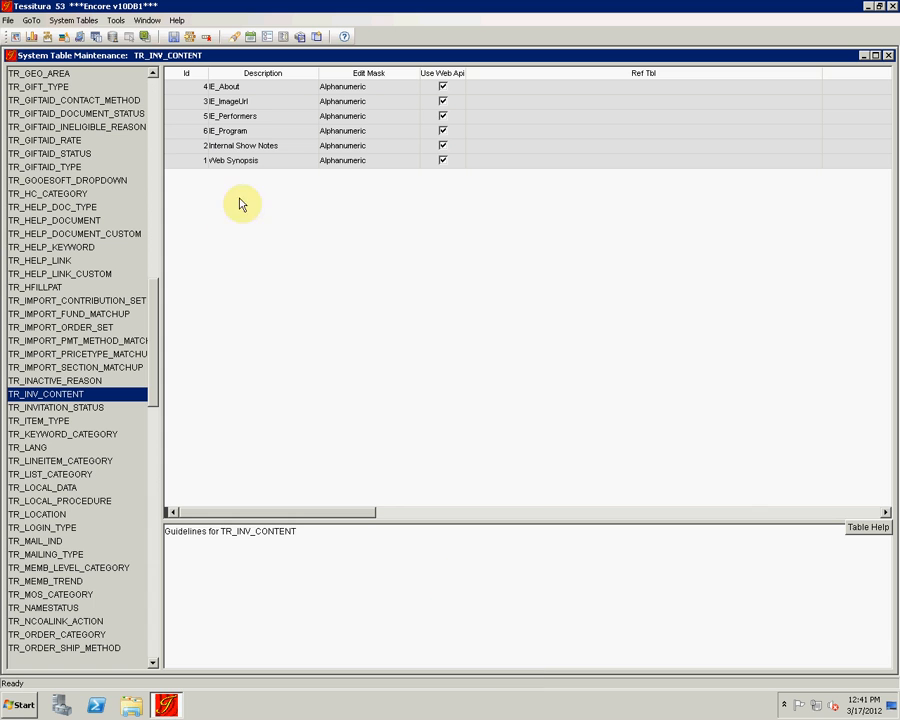
pyautogui.click(887, 55)
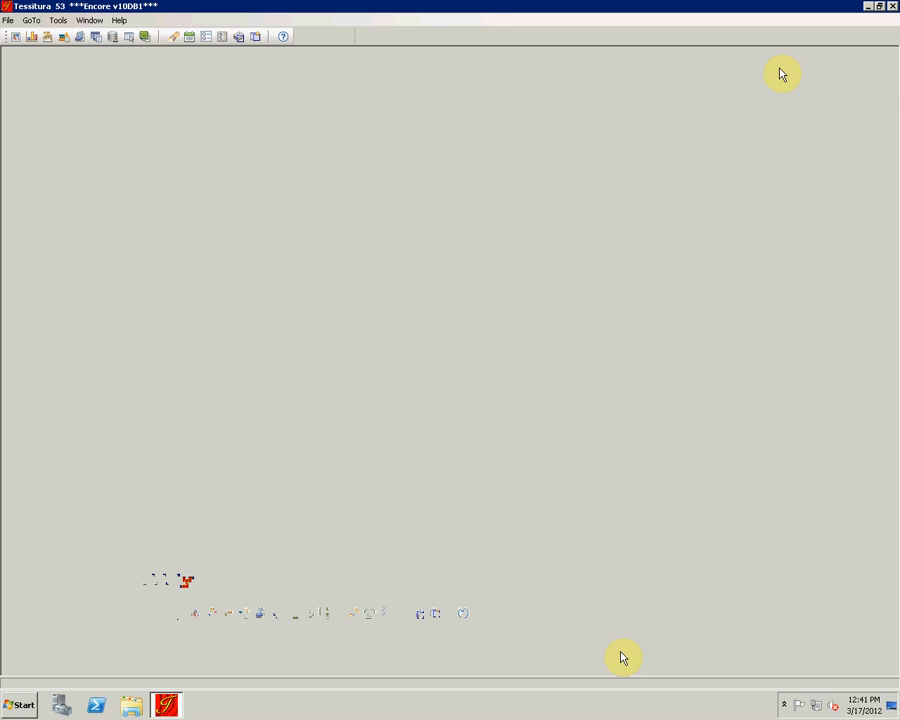
pyautogui.click(31, 20)
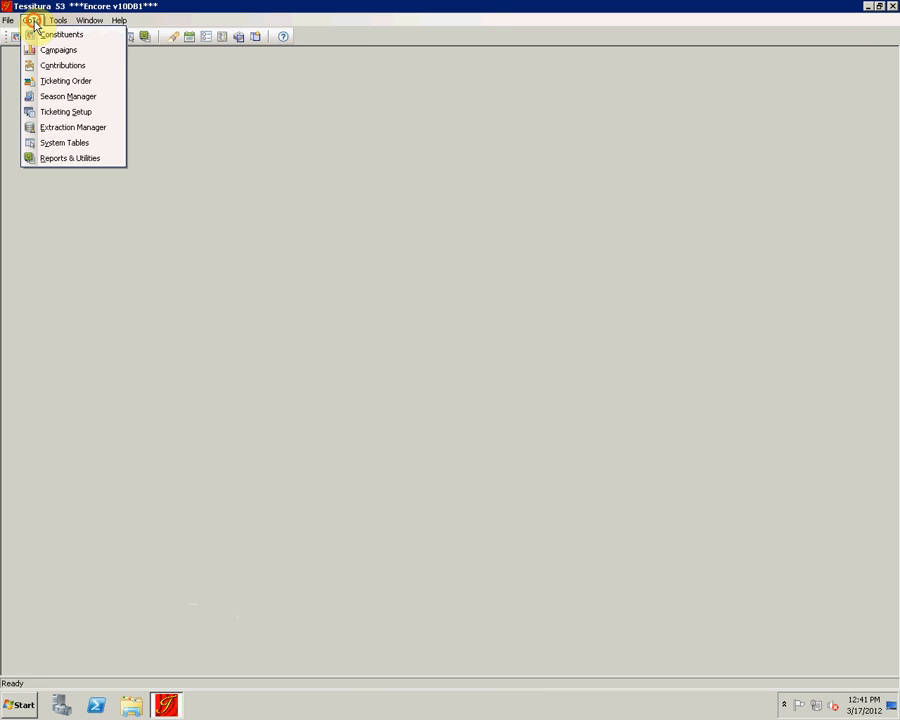
pyautogui.click(78, 112)
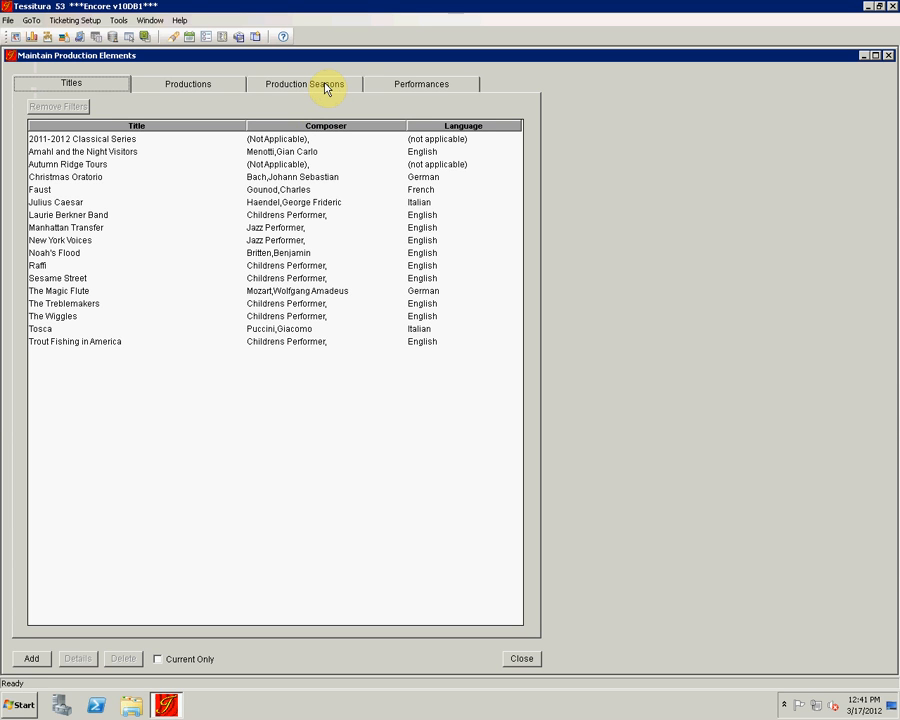
pyautogui.click(326, 89)
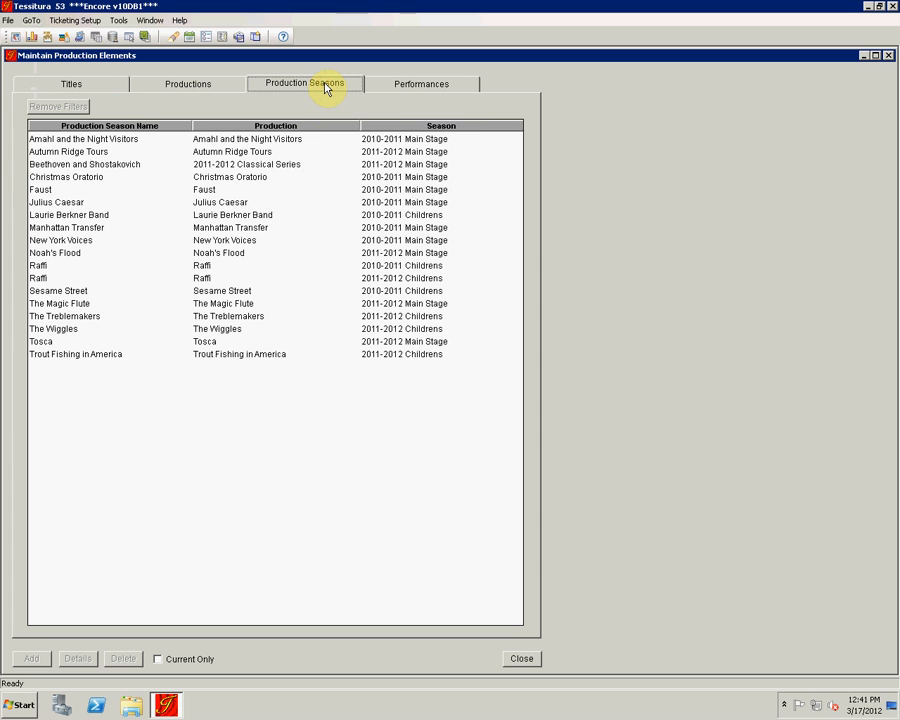
# View the performances belonging to the Beethoven and Shostakovich production season, and return to the production seasons list.
pyautogui.click(122, 168)
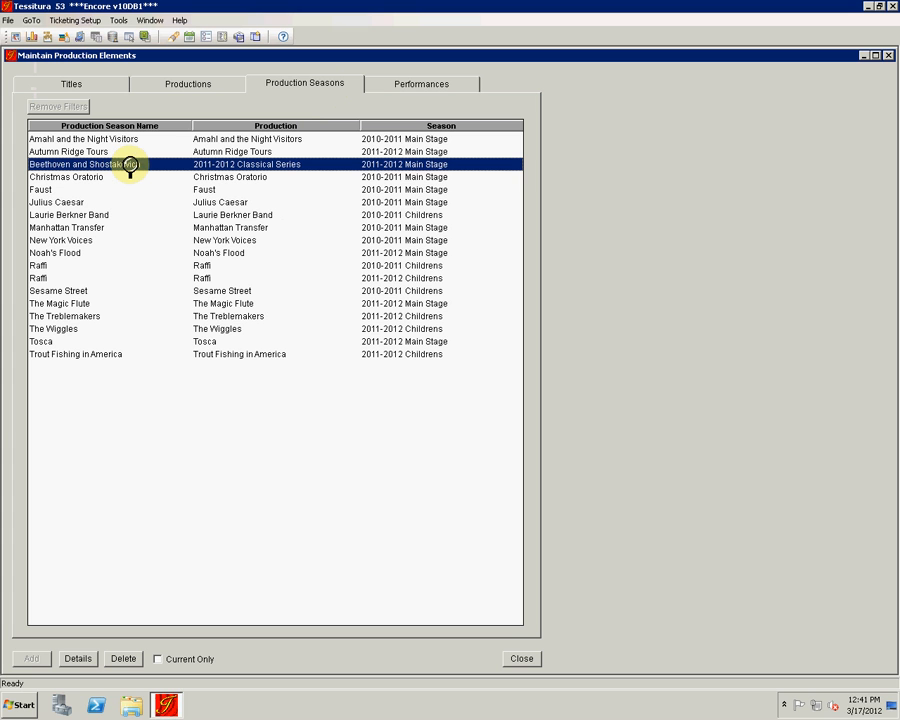
pyautogui.click(396, 86)
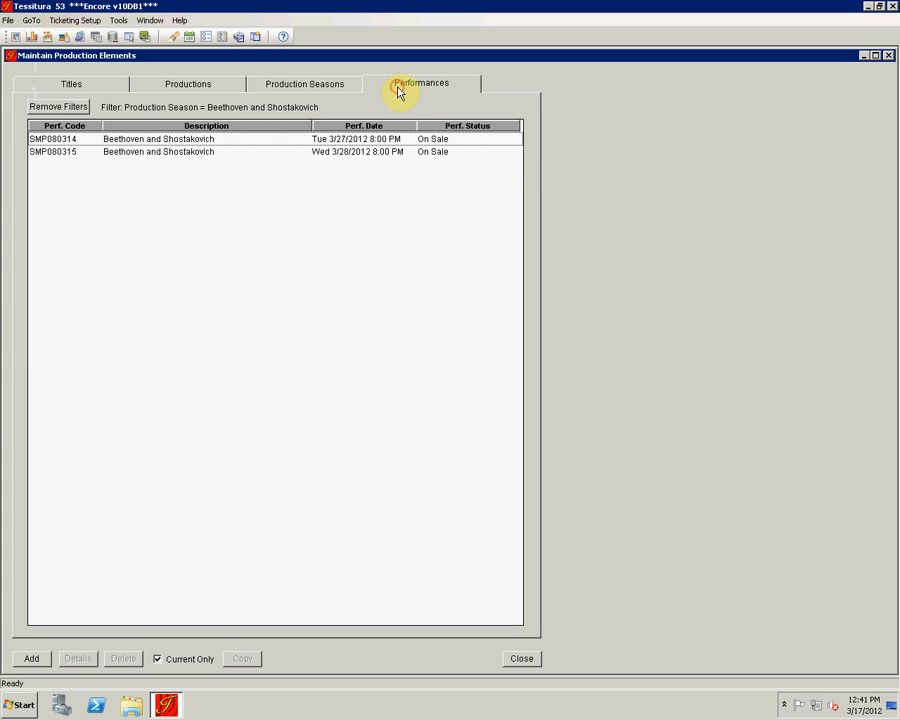
pyautogui.click(296, 88)
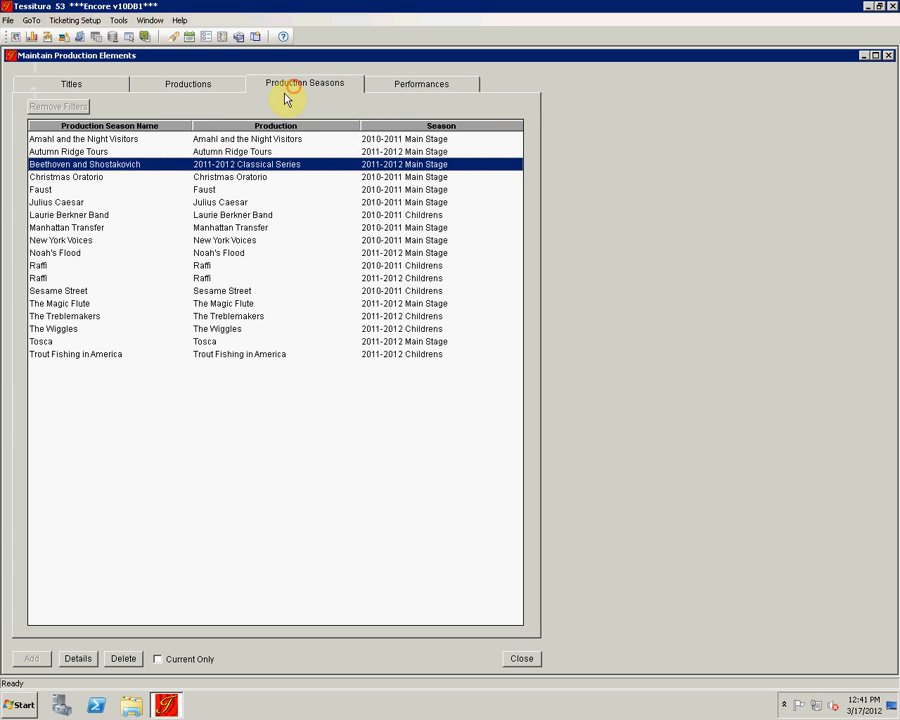
pyautogui.doubleClick(174, 164)
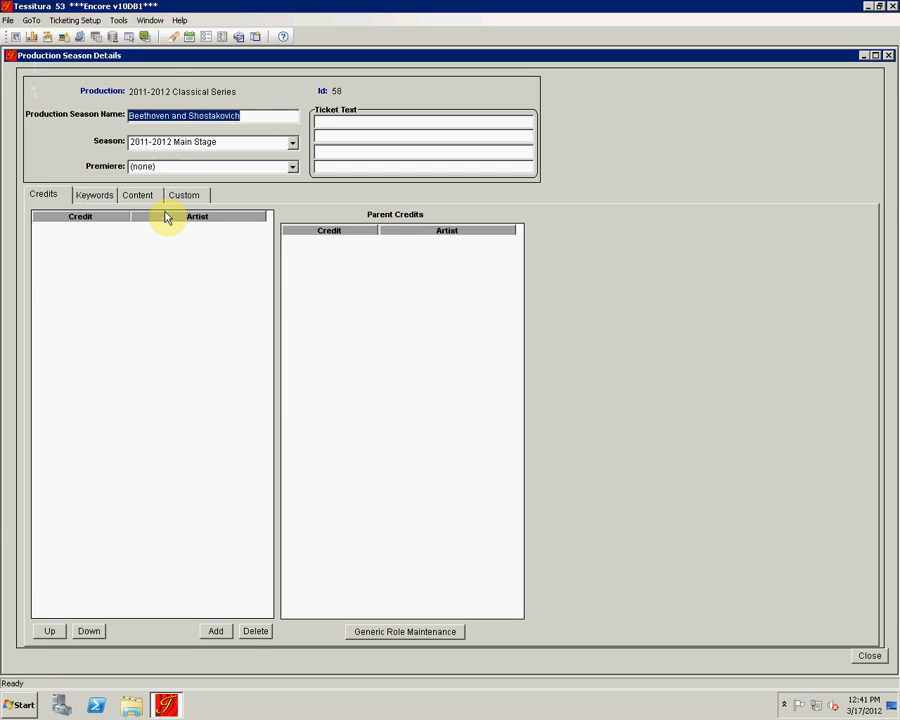
pyautogui.click(145, 199)
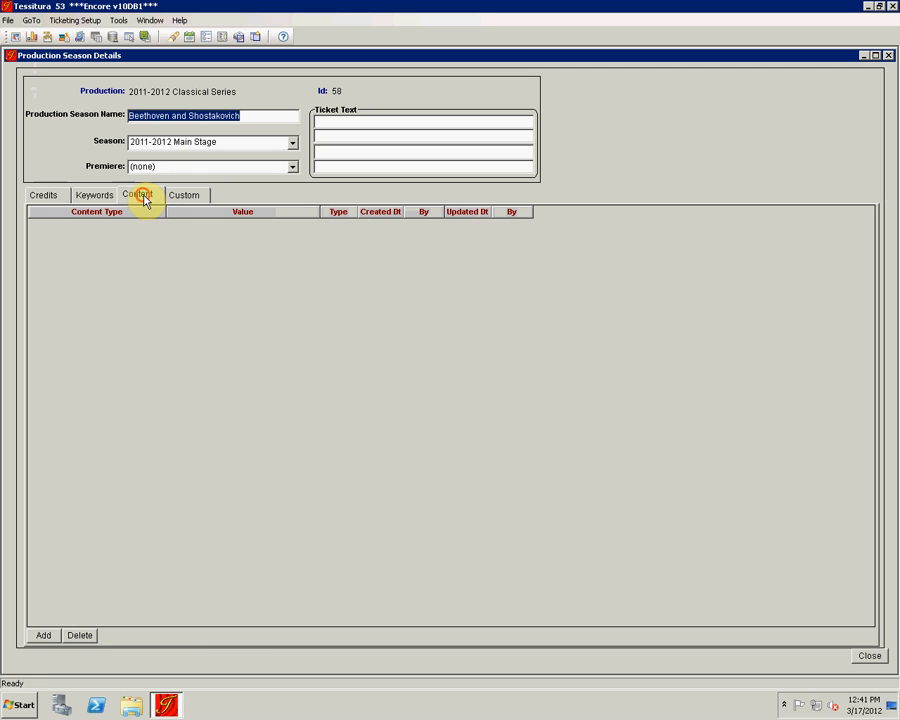
pyautogui.click(44, 636)
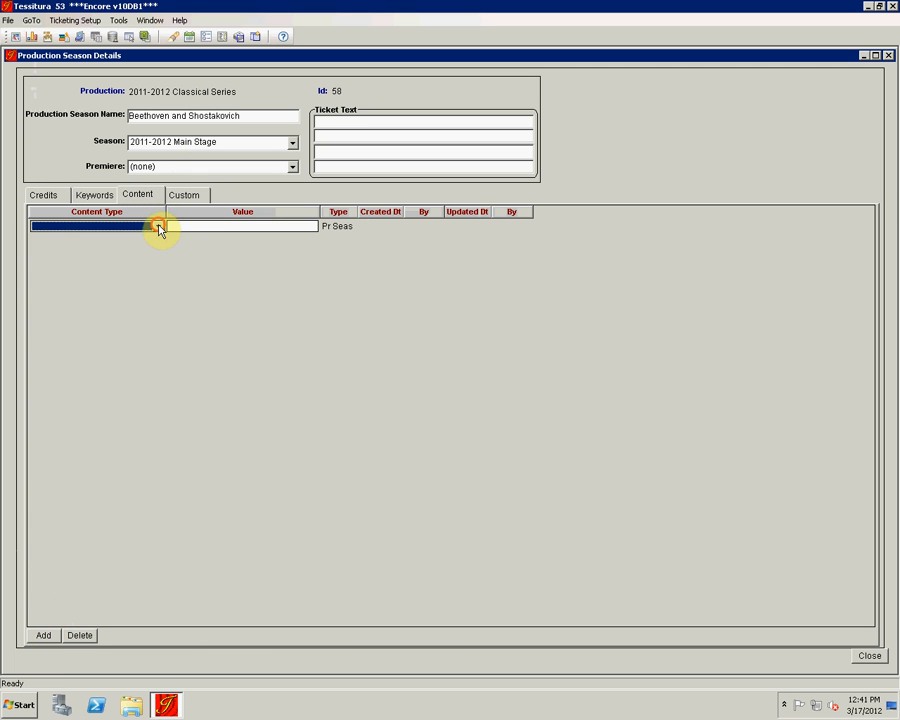
pyautogui.click(158, 226)
pyautogui.click(86, 252)
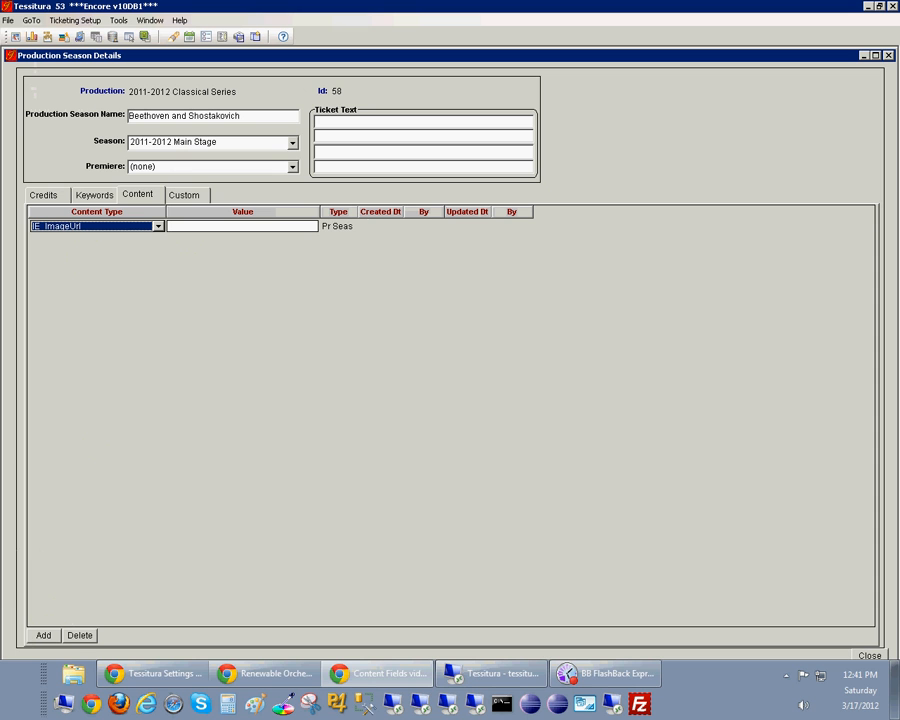
pyautogui.doubleClick(263, 226)
pyautogui.write('http://www.clevelandorchestra.com/Cleveland/Orchestra/media/highlight.photos/guerrero-giancarlo-2011.jpg')
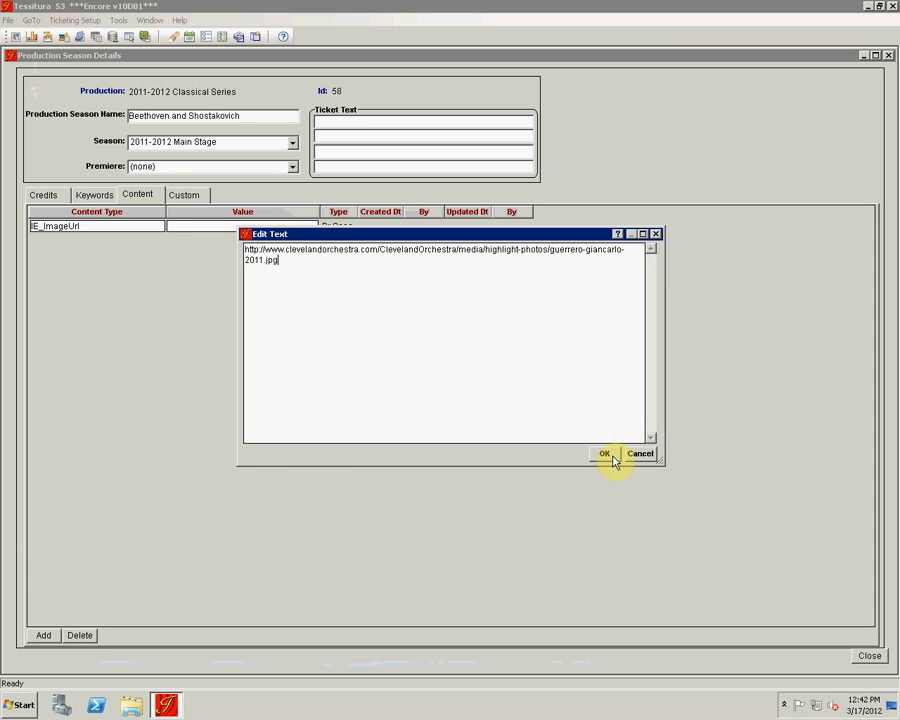
pyautogui.click(610, 456)
# Add an IE_About content entry with the blurb on the conductor's Cleveland Orchestra and Blossom debut in an evening of Beethoven and Shostakovich.
pyautogui.click(43, 635)
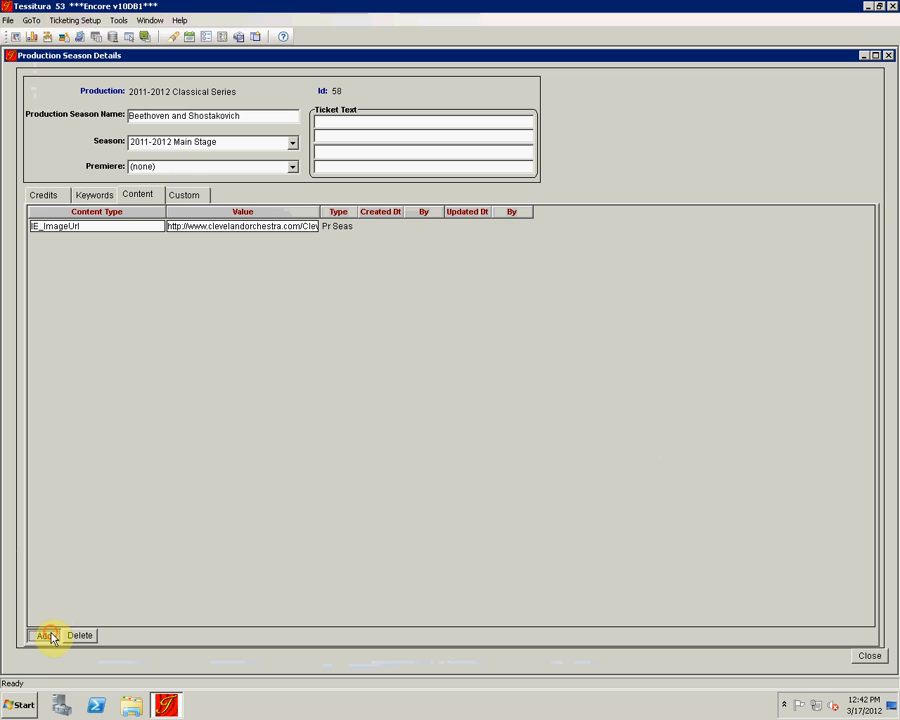
pyautogui.click(158, 240)
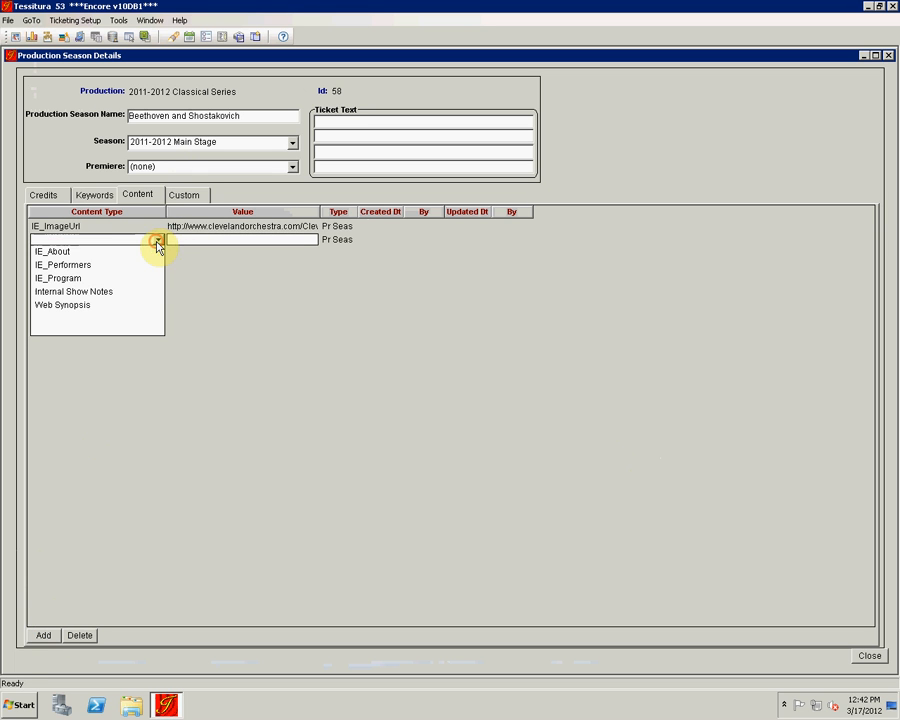
pyautogui.click(64, 252)
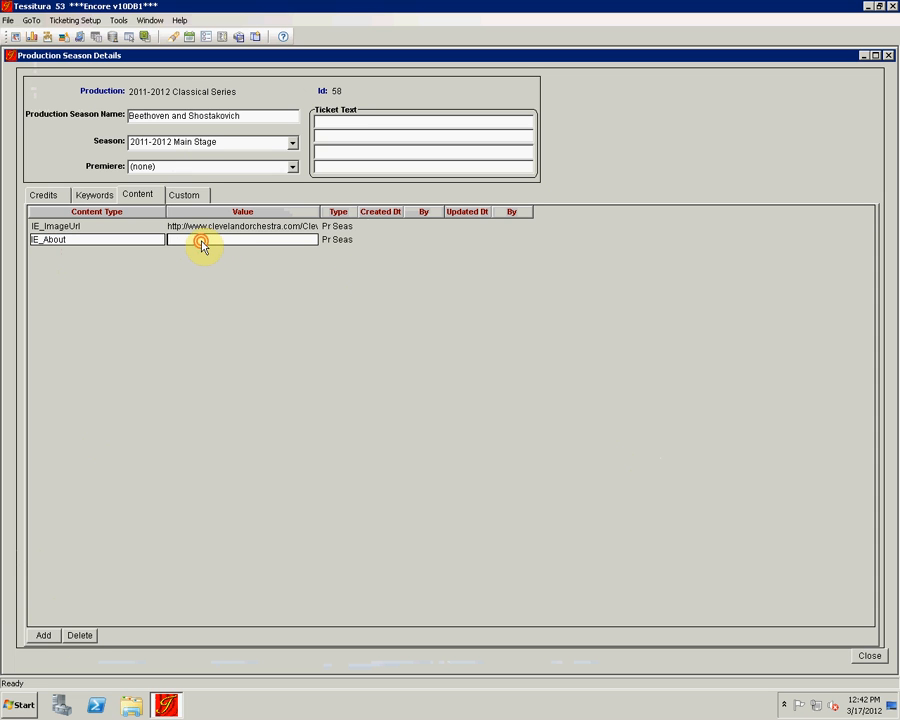
pyautogui.doubleClick(203, 240)
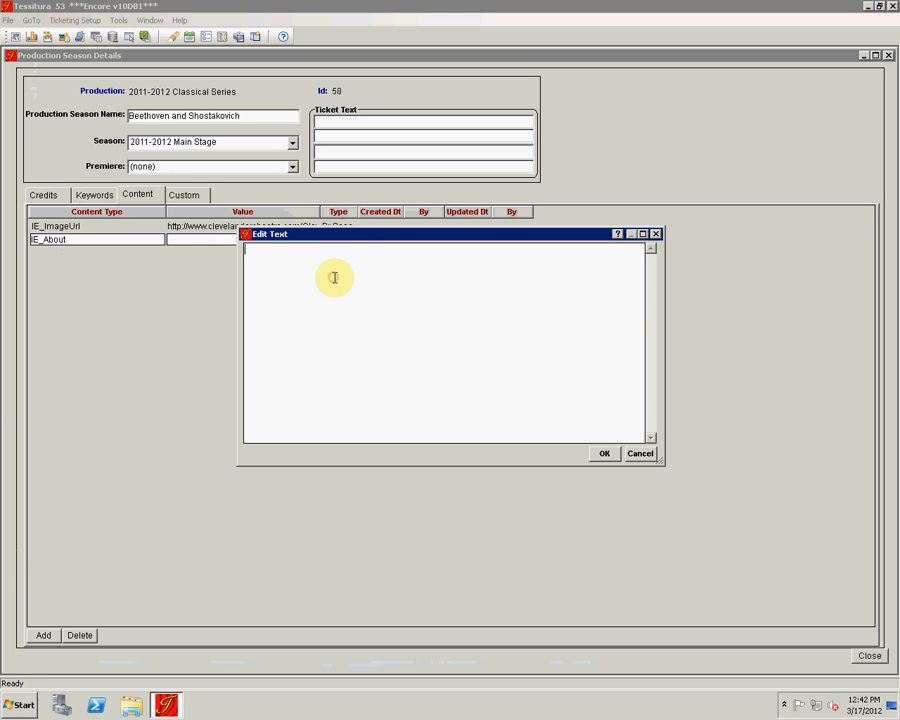
pyautogui.write('Conductor David Afkham makes his Cleveland Orchestra and Blossom debut. Join The Cleveland Orchestra and pianist Jon Kimura Parker in an evening of Beethoven and Shostakovich.')
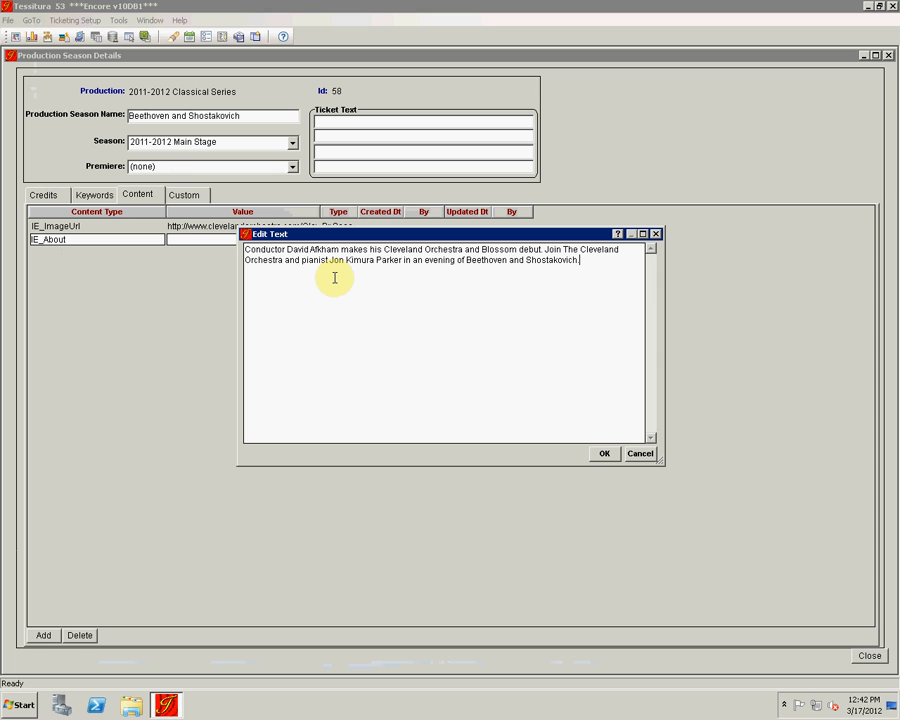
pyautogui.click(602, 453)
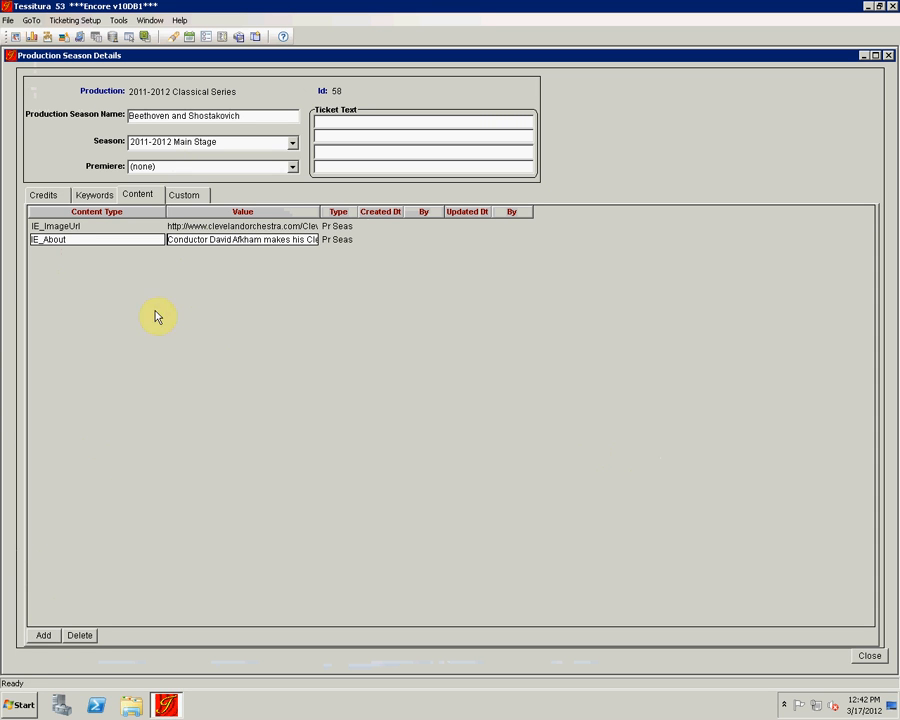
# Add an IE_Program content entry with the value 'BEETHOVEN - Piano Concerto No. 3<br/>SHOSTAKOVICH - Symphony No. 10'.
pyautogui.click(42, 636)
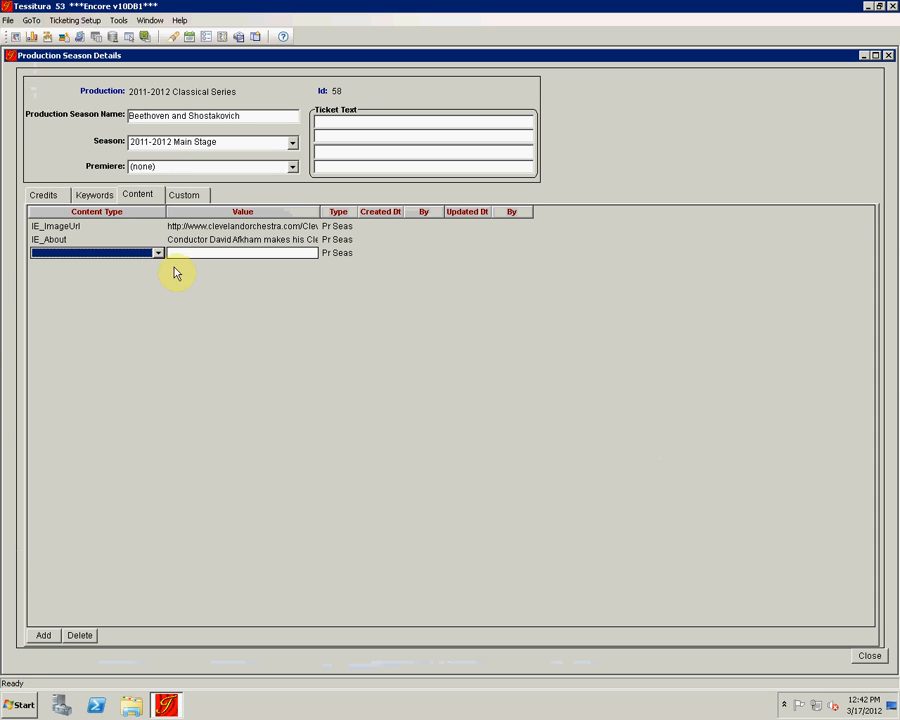
pyautogui.click(158, 253)
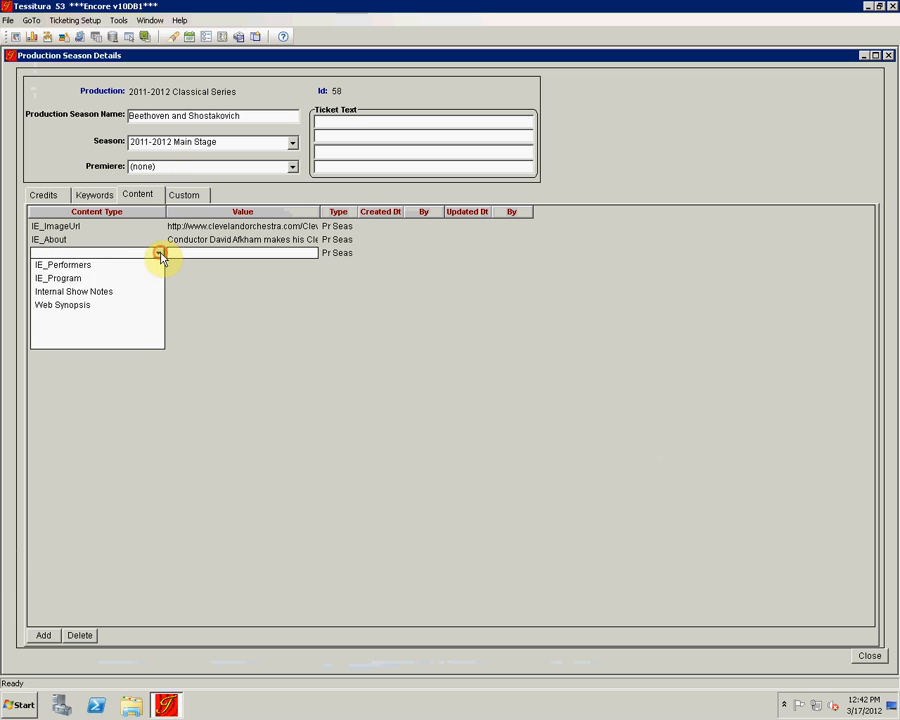
pyautogui.click(87, 279)
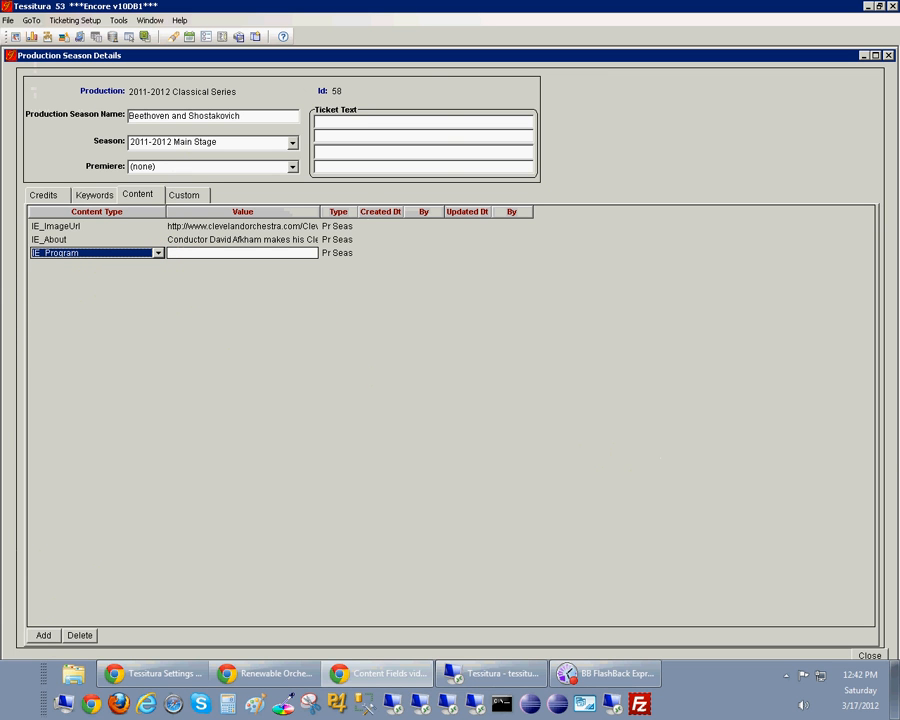
pyautogui.click(270, 255)
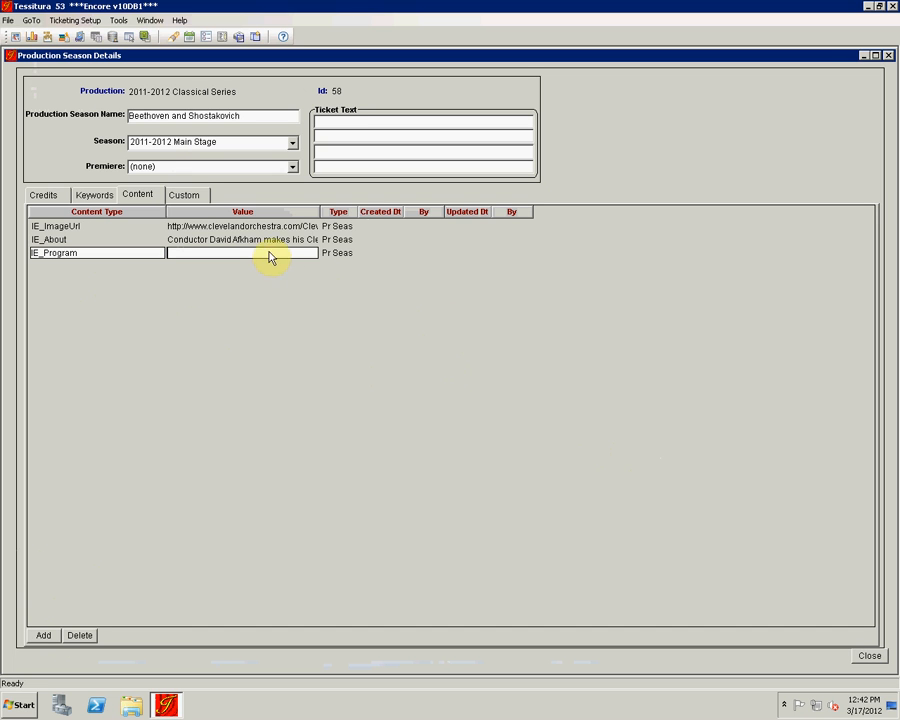
pyautogui.doubleClick(270, 257)
pyautogui.write('BEETHOVEN - Piano Concerto No. 3<br/>SHOSTAKOVICH - Symphony No. 10')
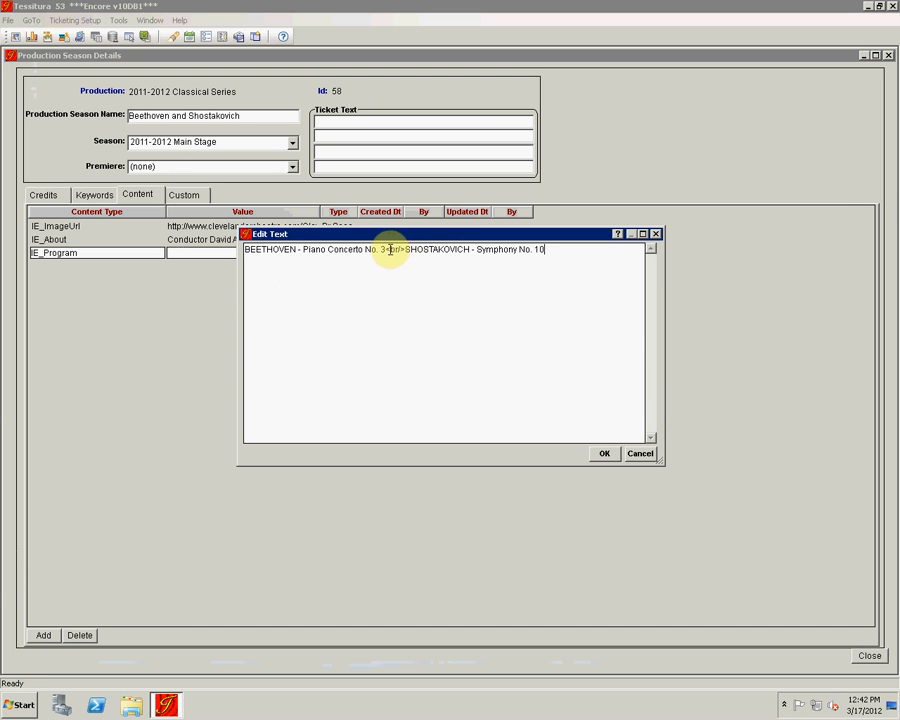
pyautogui.moveTo(384, 250); pyautogui.dragTo(406, 250)
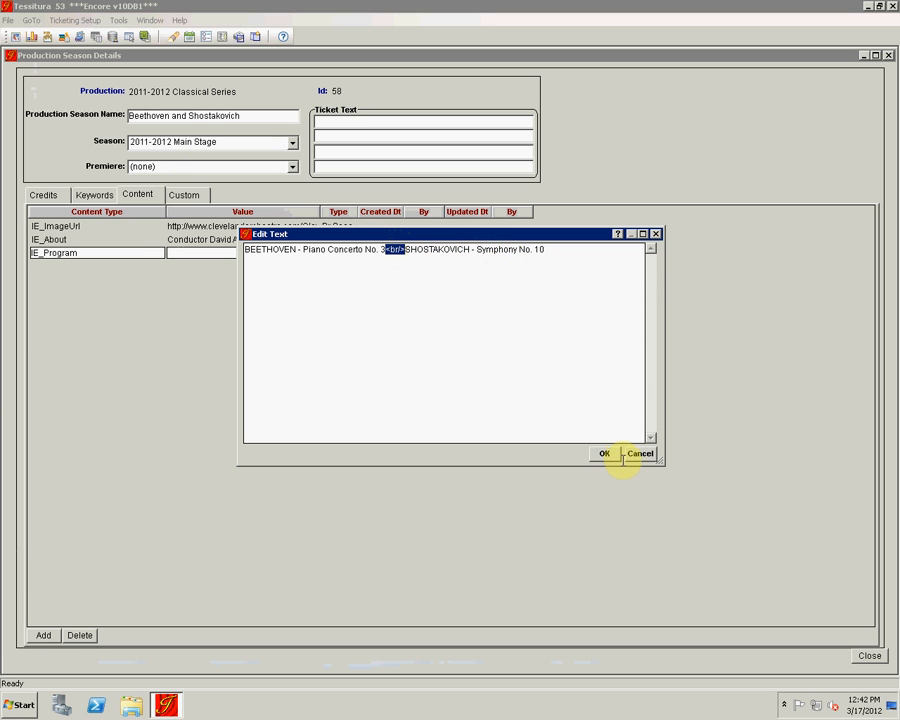
pyautogui.click(605, 455)
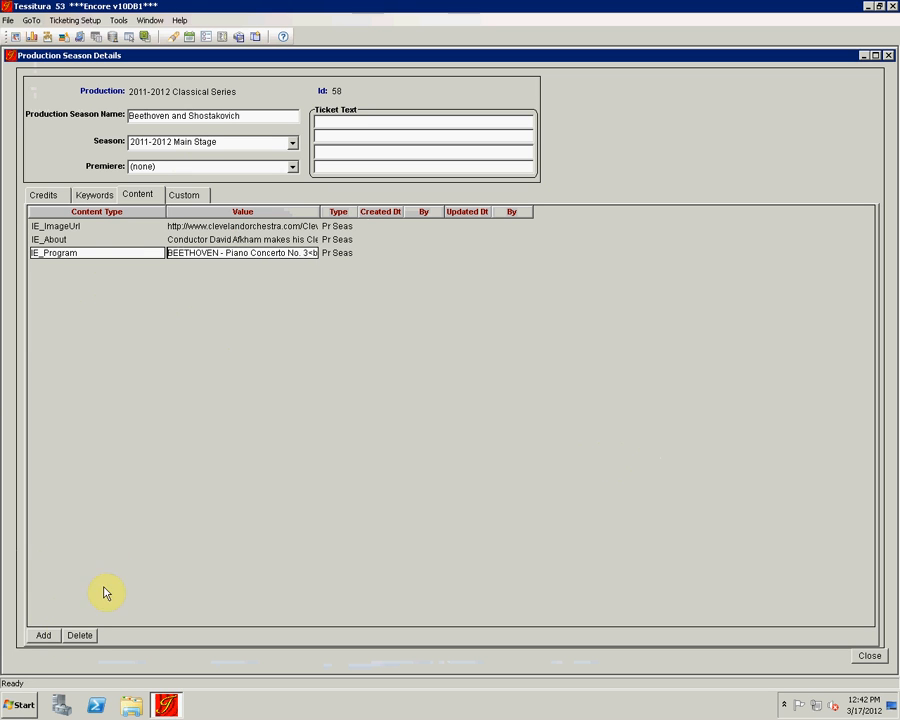
# Add an IE_Performers content entry with the value 'The Cleveland Orchestra<br/>David Afkham, <i>conductor</i><br/>Jon Kimura Parker, <i>piano</i>'.
pyautogui.click(41, 636)
pyautogui.click(158, 266)
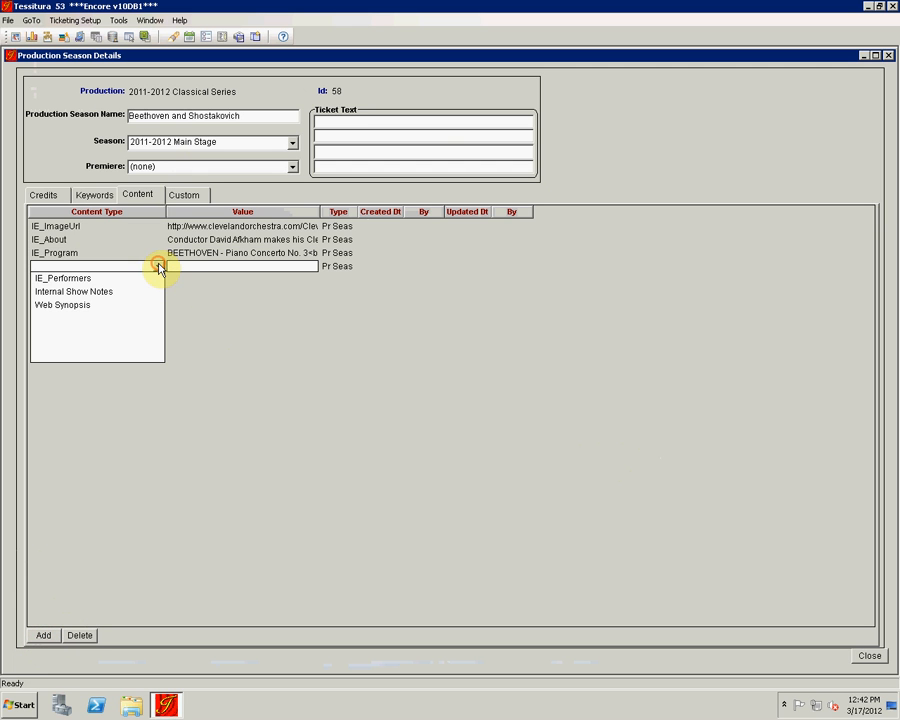
pyautogui.click(90, 278)
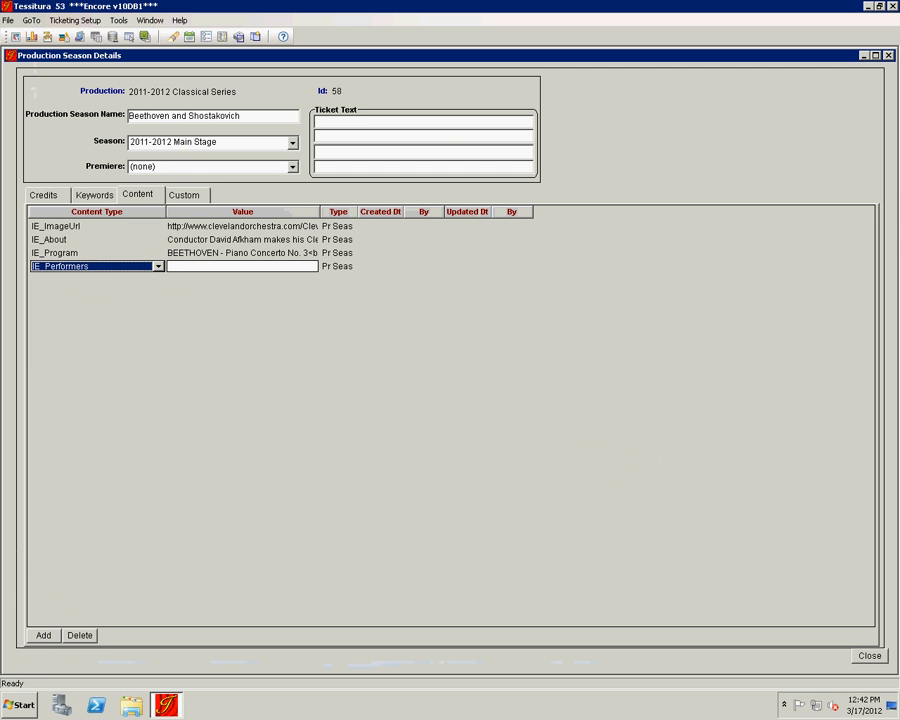
pyautogui.moveTo(378, 716)
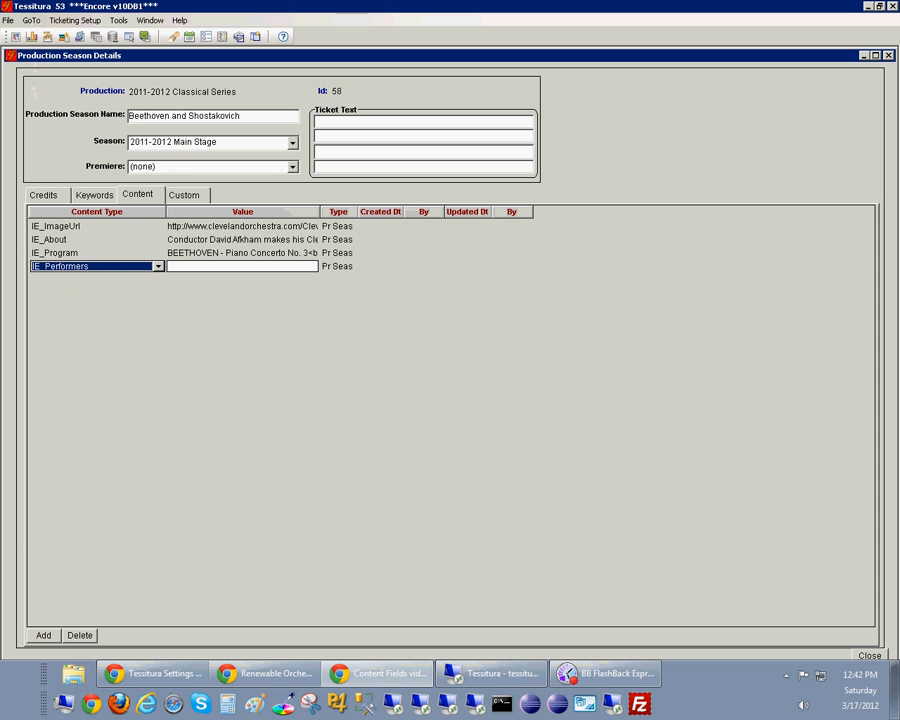
pyautogui.doubleClick(207, 268)
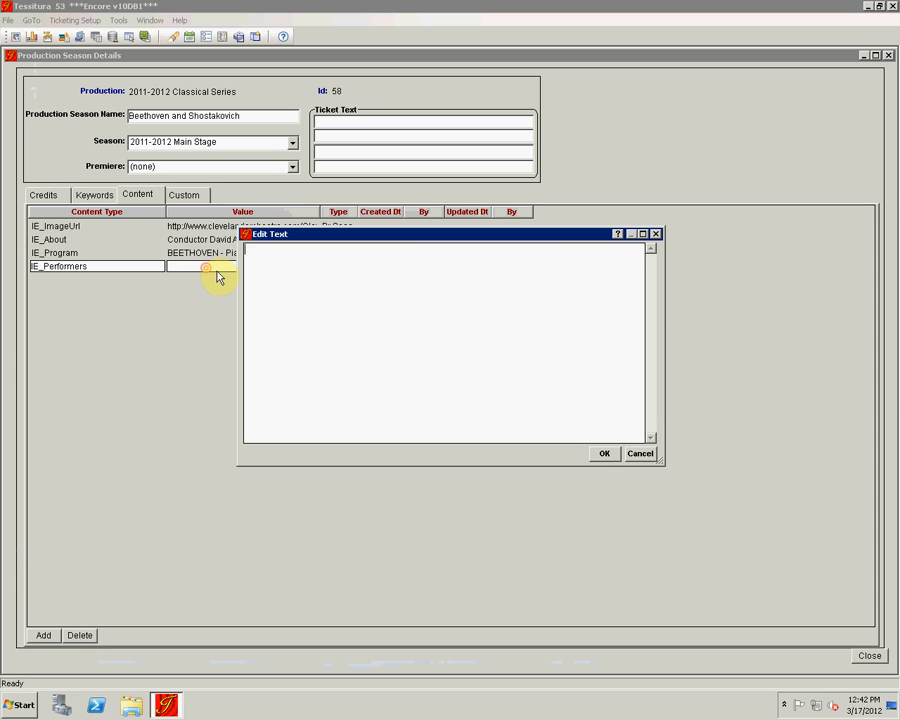
pyautogui.write('The Cleveland Orchestra<br/>David Afkham, <i>conductor</i><br/>Jon Kimura Parker, <i>piano</i>')
pyautogui.click(603, 453)
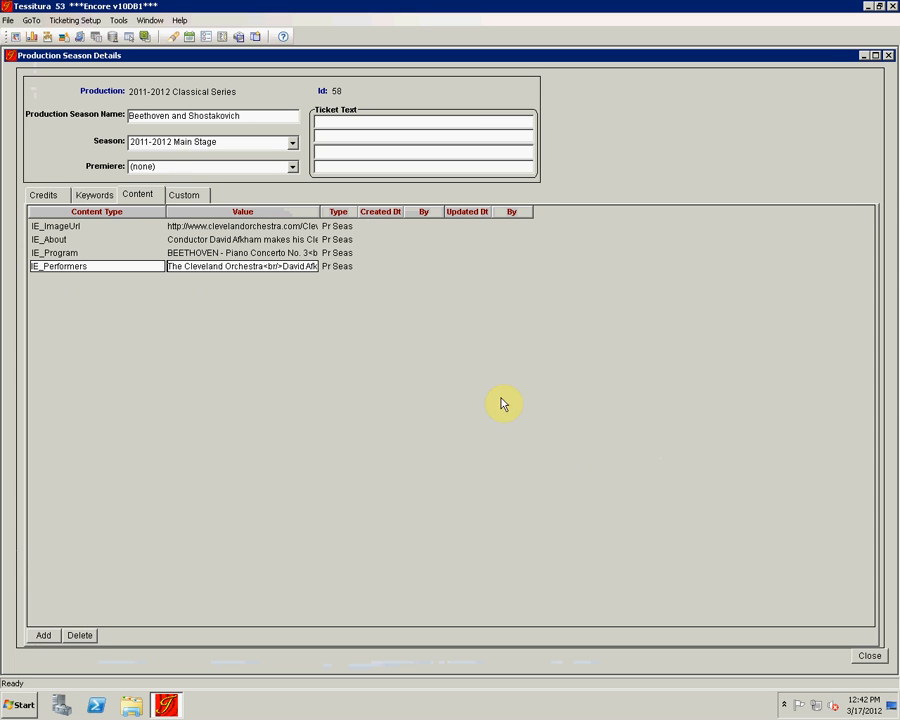
# Save the production season's new content entries and return to its content list.
pyautogui.click(114, 255)
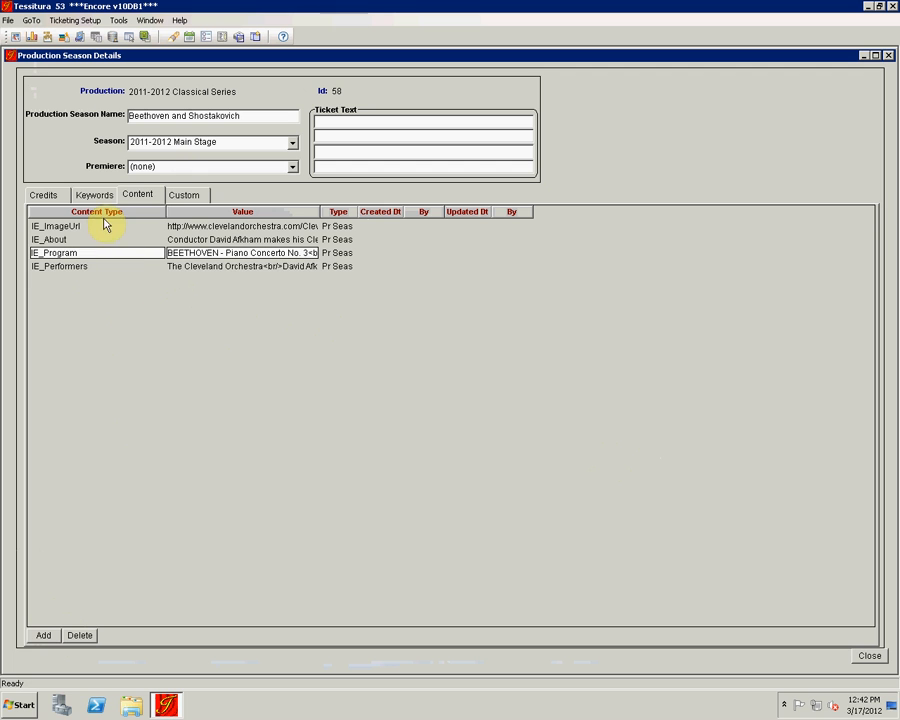
pyautogui.click(51, 196)
pyautogui.click(402, 395)
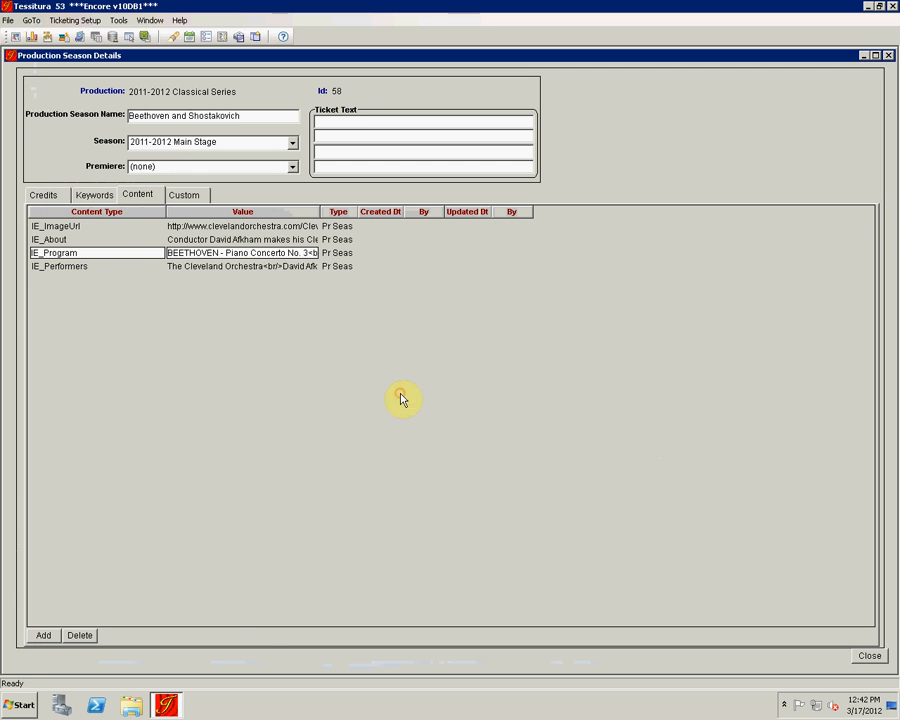
pyautogui.click(134, 195)
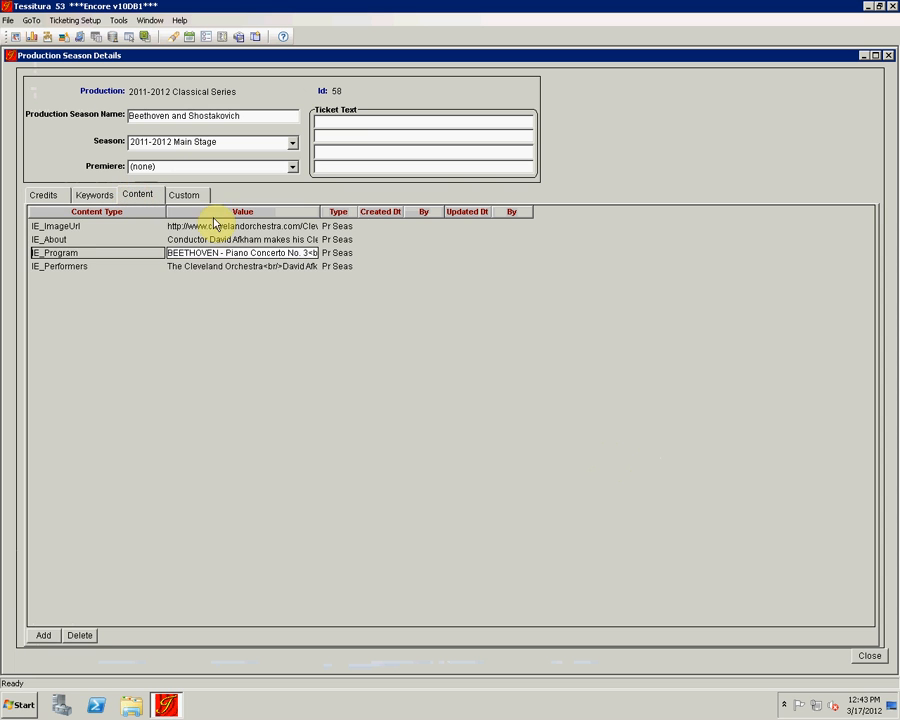
# Close the production season and open the content entries of its Tue 3/27/2012 8:00 PM performance.
pyautogui.click(887, 56)
pyautogui.click(393, 86)
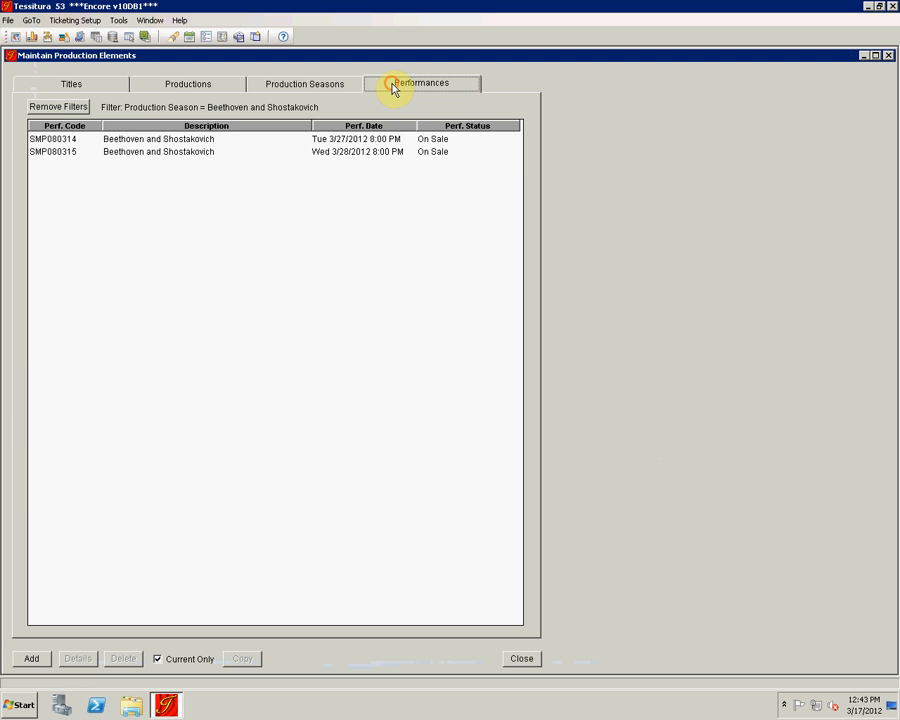
pyautogui.doubleClick(168, 140)
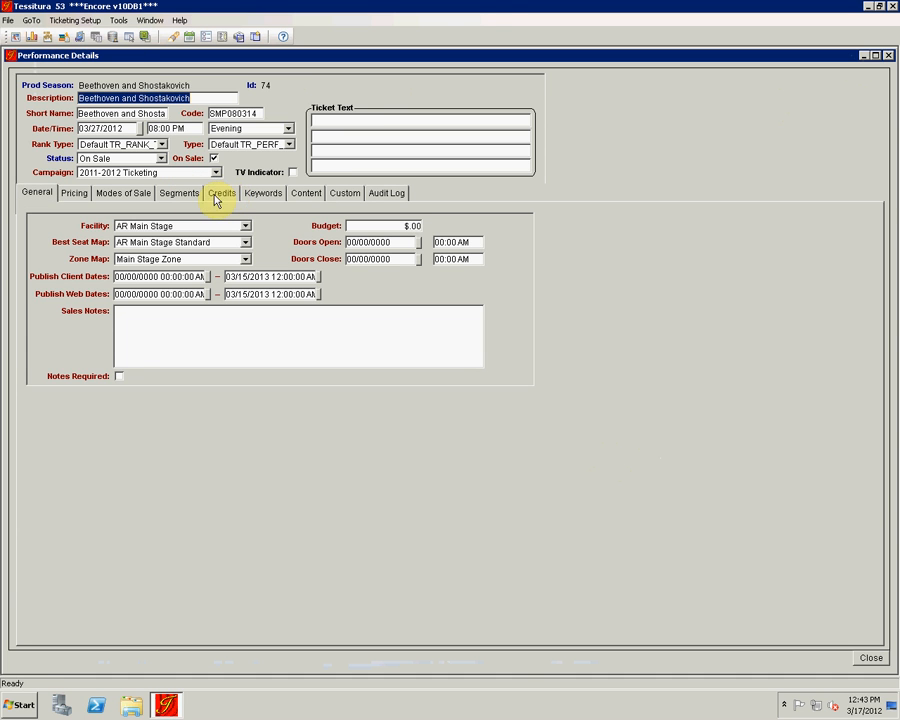
pyautogui.click(300, 195)
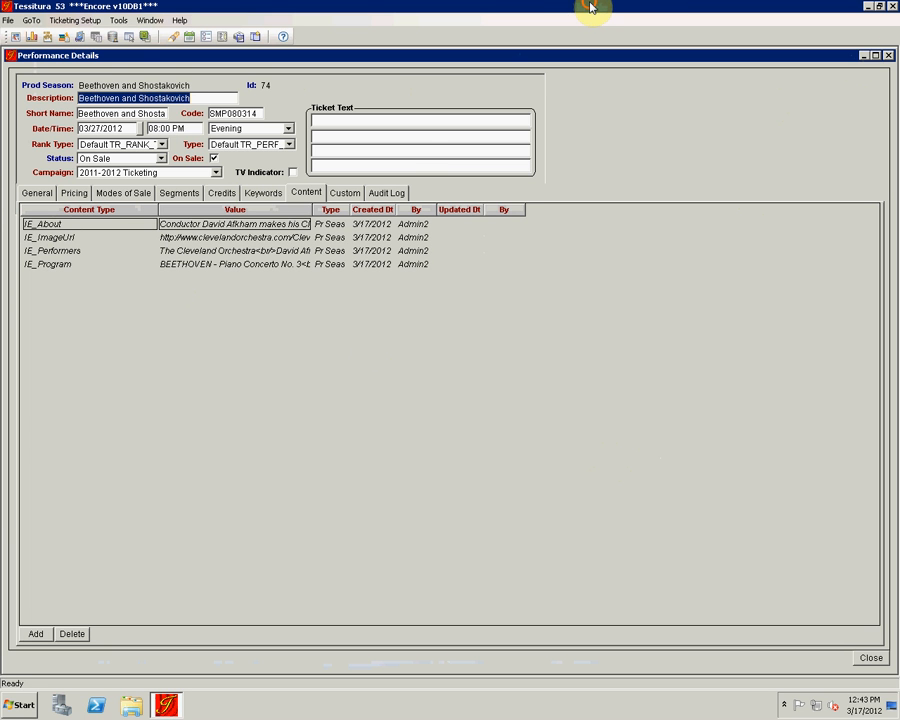
# Switch to the Renewable Orchestra mobile site, refresh the event page, and review its image and About, Performers and Program sections.
pyautogui.click(590, 7)
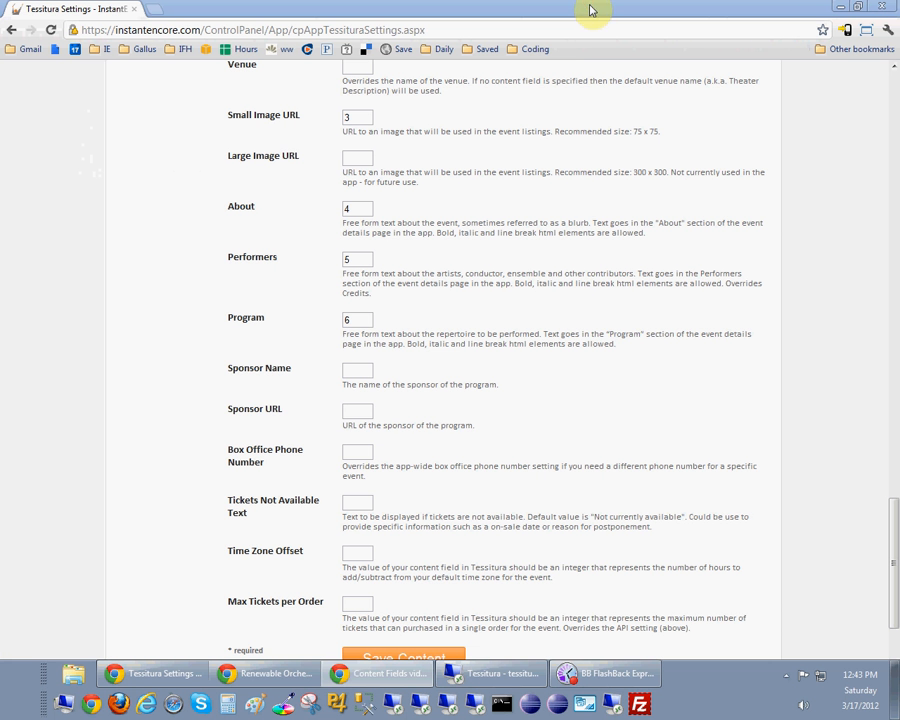
pyautogui.click(262, 674)
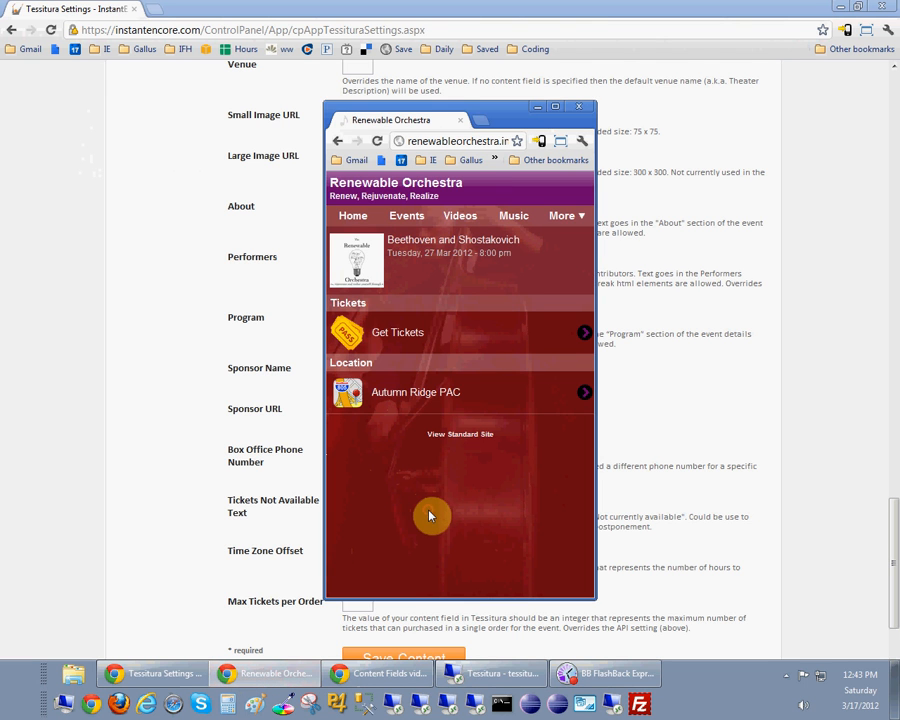
pyautogui.press('F5')
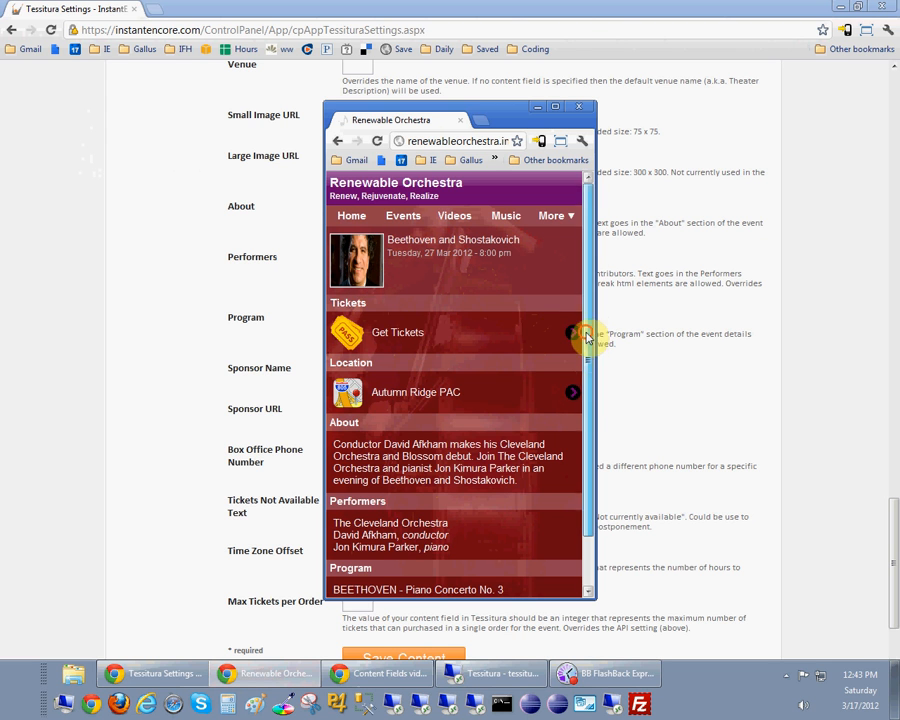
pyautogui.moveTo(588, 335); pyautogui.dragTo(600, 425)
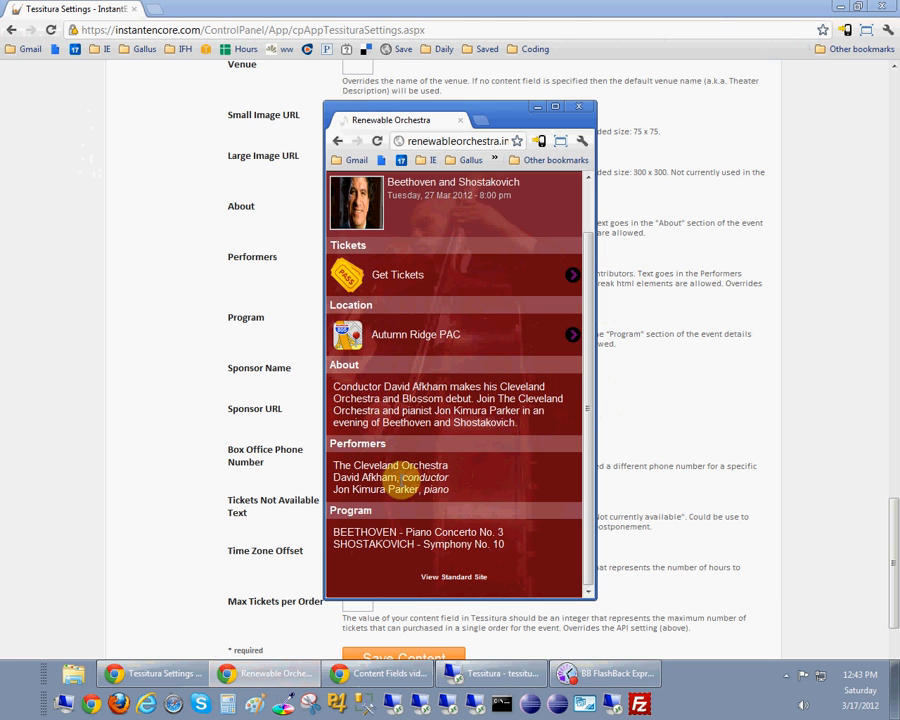
pyautogui.doubleClick(430, 477)
pyautogui.click(452, 487)
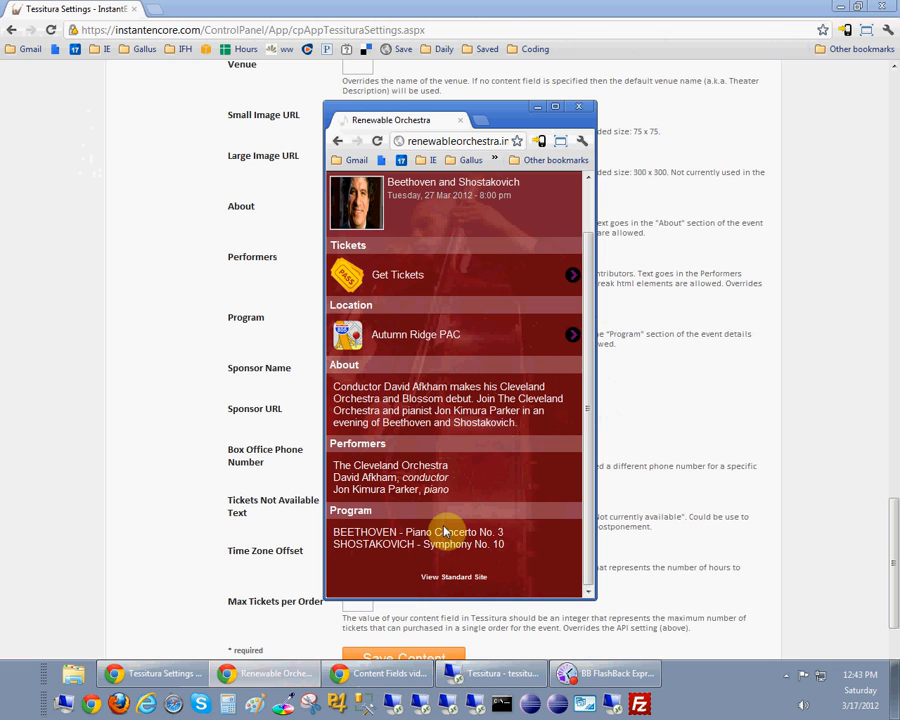
pyautogui.scroll(1, 541, 490)
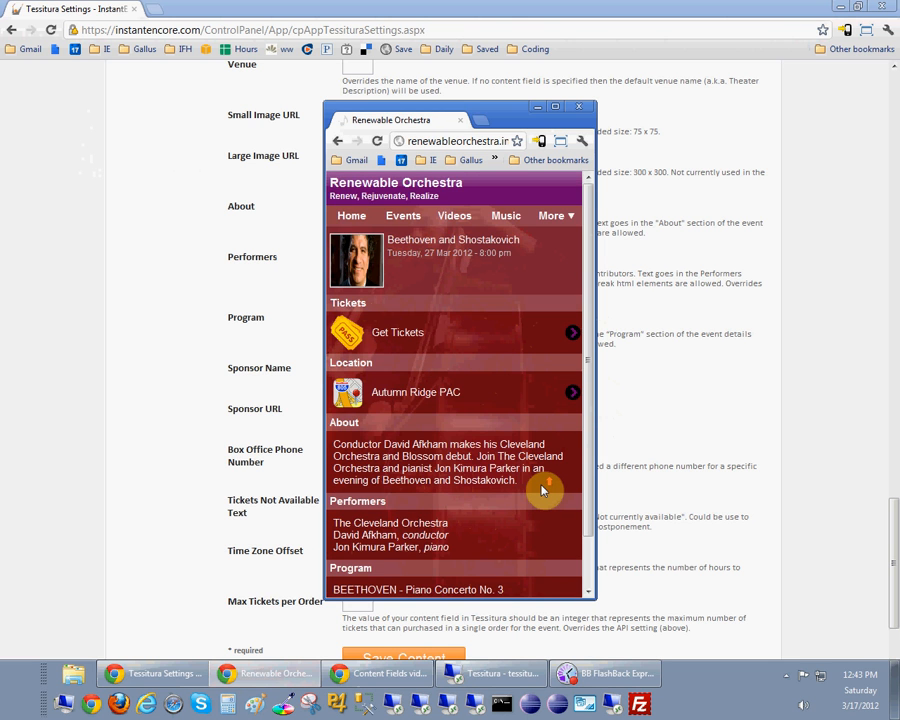
pyautogui.scroll(-1, 541, 490)
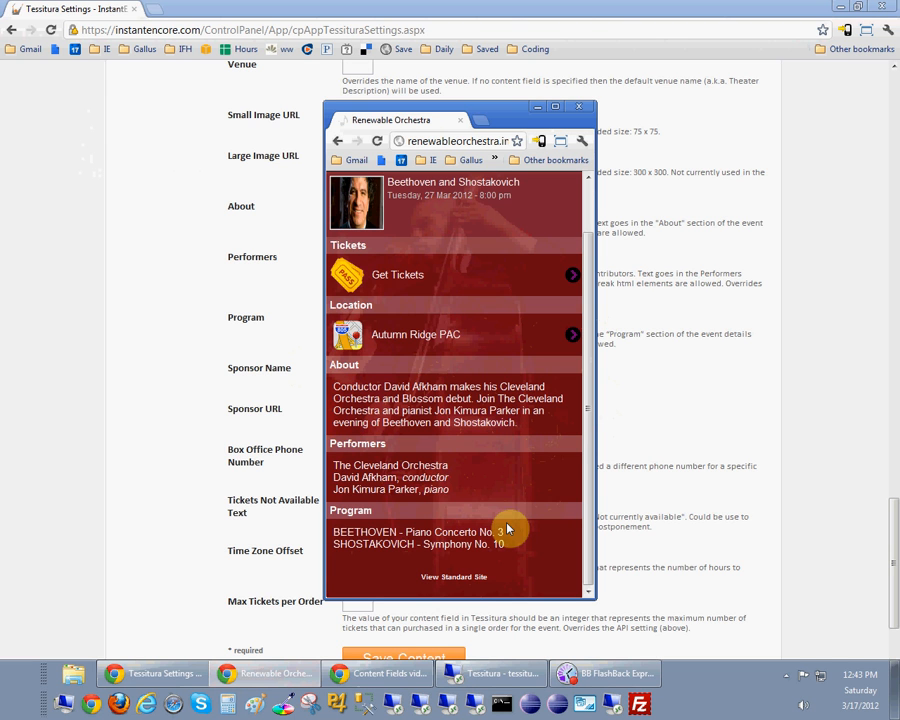
pyautogui.scroll(1, 508, 526)
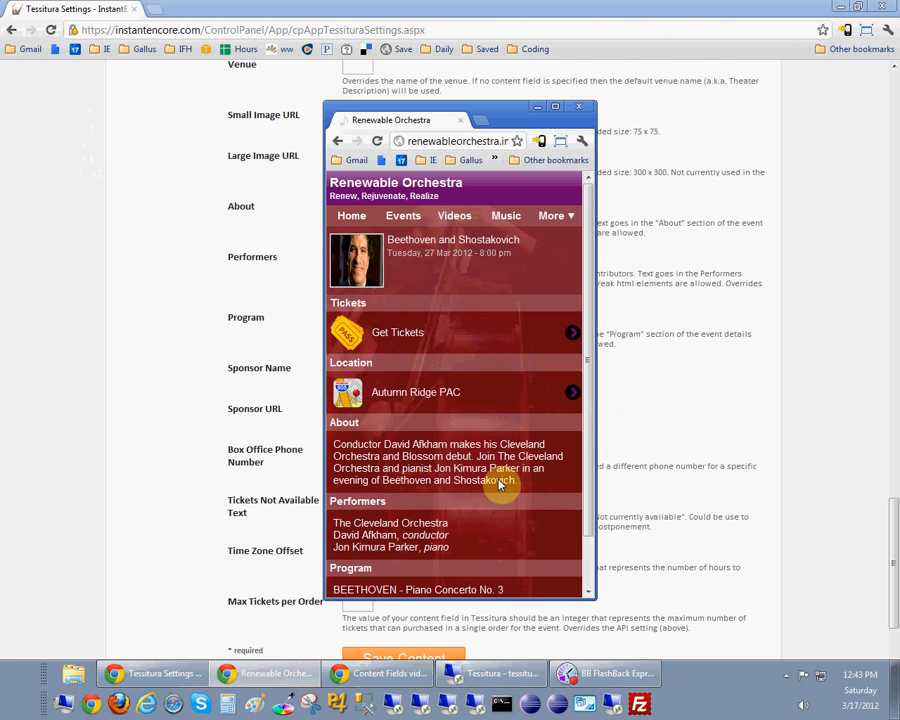
# Back in Tessitura, add a performance-level IE_About entry with the existing debut blurb followed by '<br/>SPECIAL GUEST APPEARANCE - ONE NIGHT ONLY!'.
pyautogui.click(462, 672)
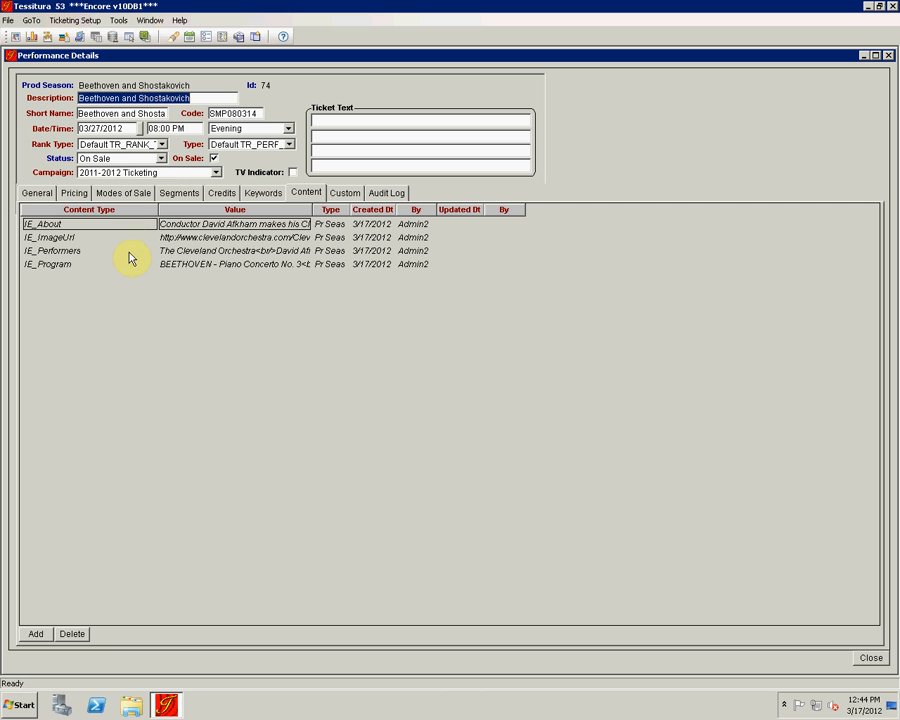
pyautogui.click(36, 636)
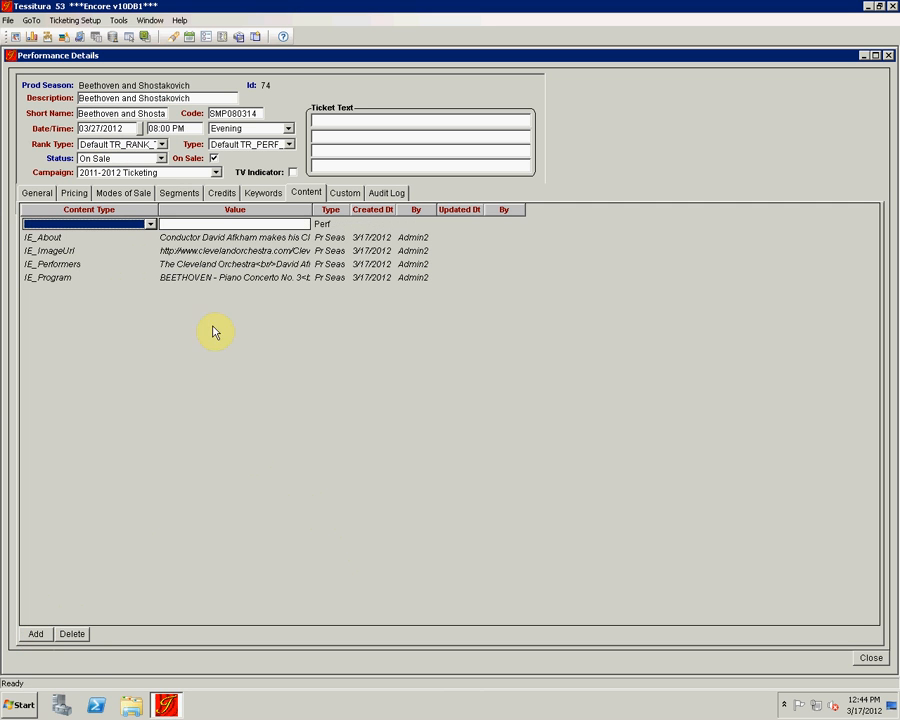
pyautogui.hotkey('alt', 'Tab')
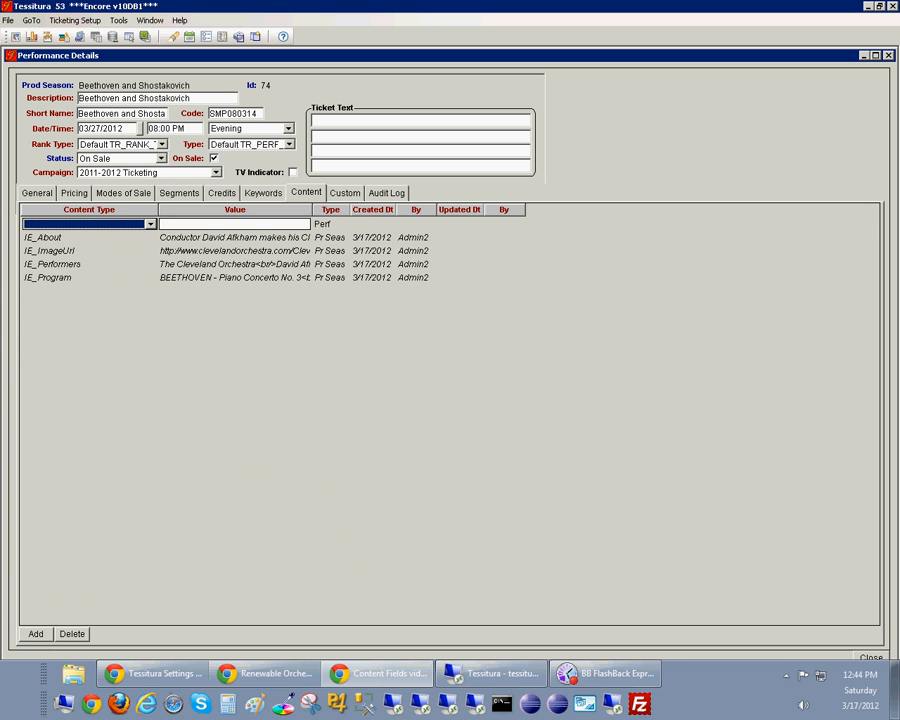
pyautogui.click(151, 223)
pyautogui.click(96, 236)
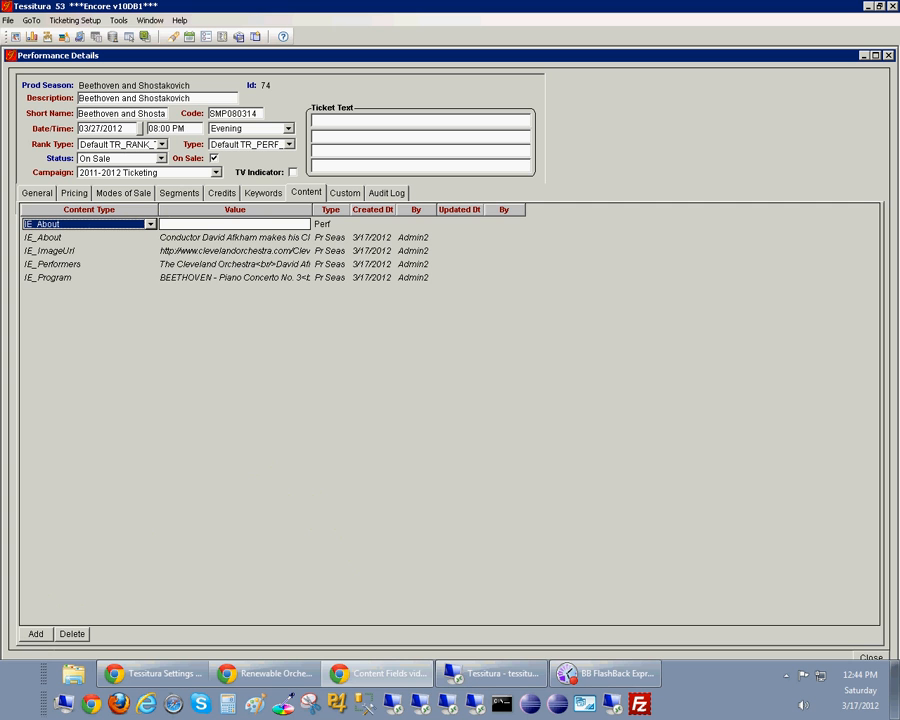
pyautogui.doubleClick(221, 221)
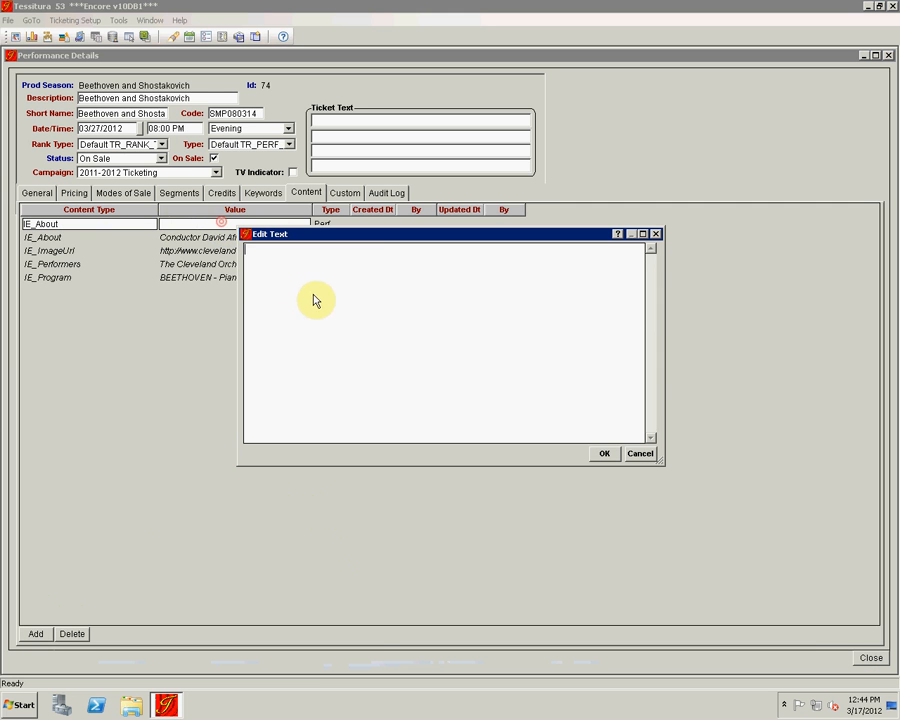
pyautogui.write('Conductor David Afkham makes his Cleveland Orchestra and Blossom debut. Join The Cleveland Orchestra and pianist Jon Kimura Parker in an evening of Beethoven and Shostakovich. <br/>SPECIAL GUEST APPEARANCE - ONE NIGHT ONLY!')
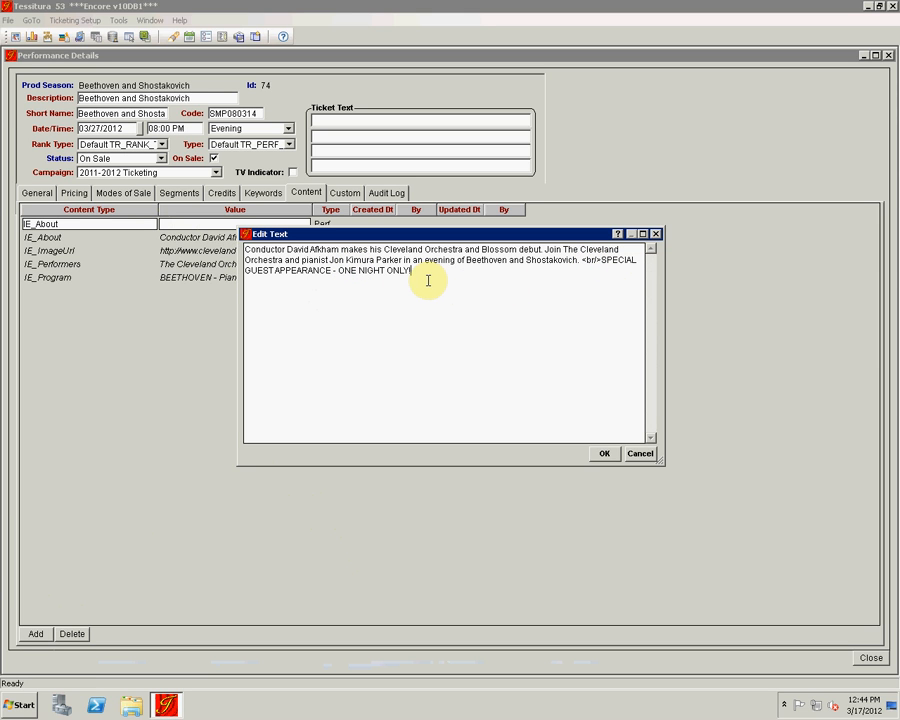
pyautogui.click(600, 453)
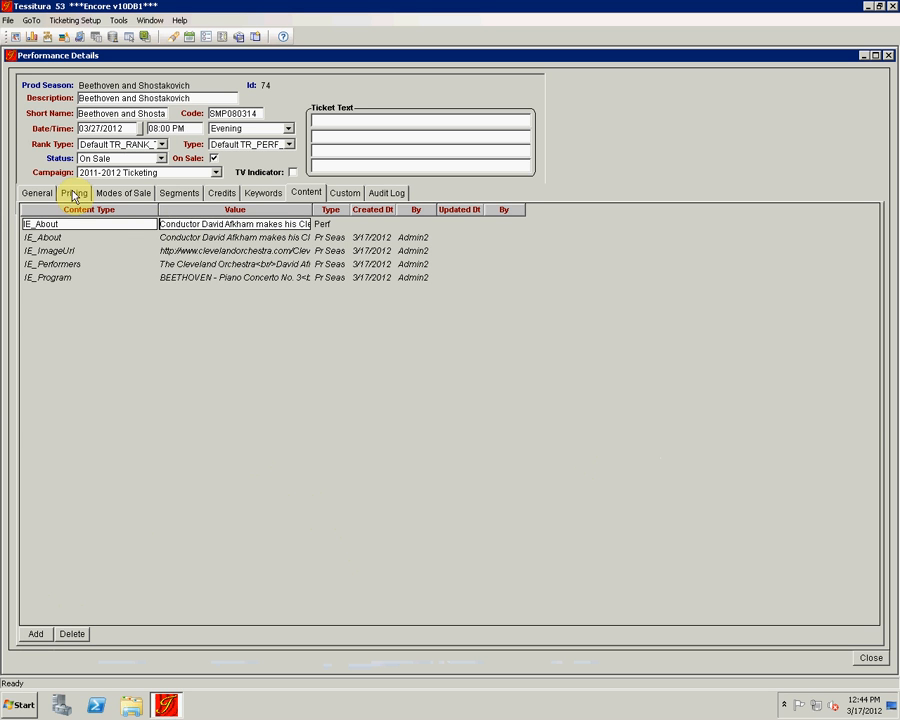
# Save the performance's new IE_About entry and return to its content list.
pyautogui.click(27, 193)
pyautogui.click(404, 393)
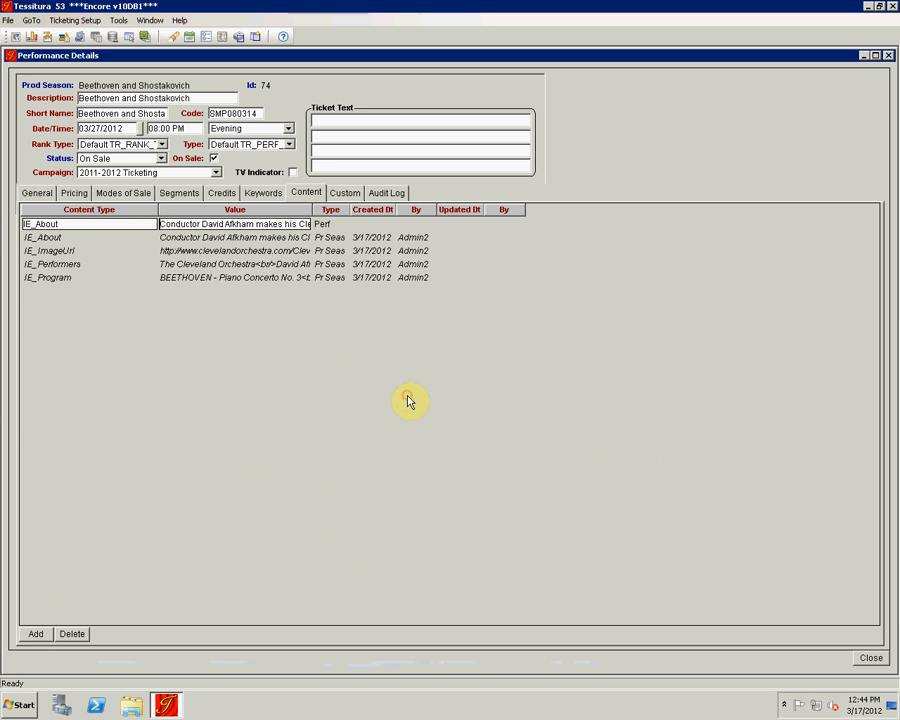
pyautogui.click(306, 191)
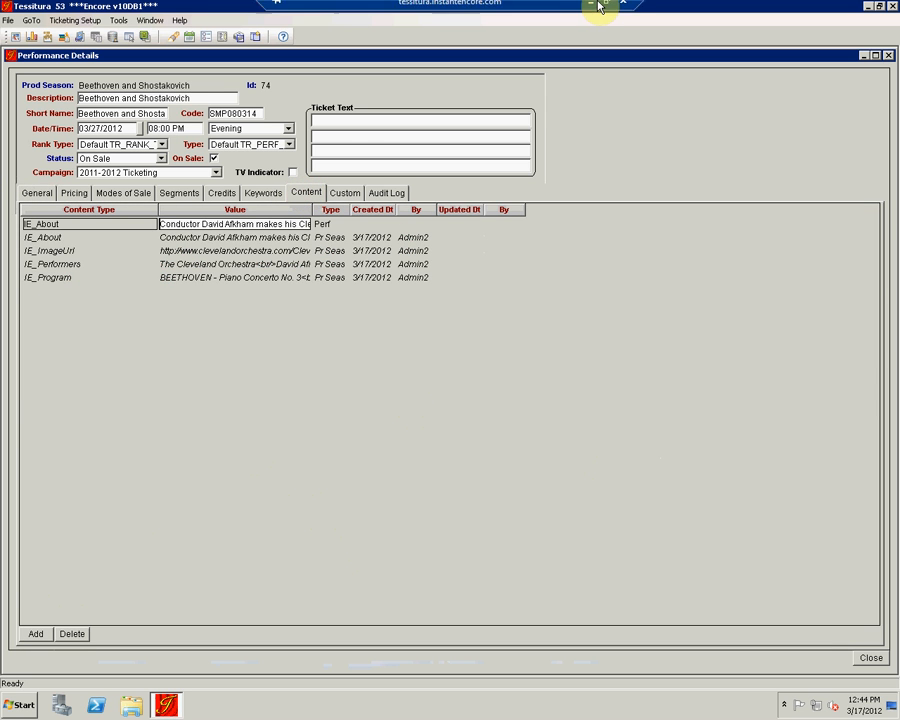
# Switch to the Renewable Orchestra mobile site, refresh the 27 Mar 2012 event page, and check the last line of its About text.
pyautogui.click(592, 7)
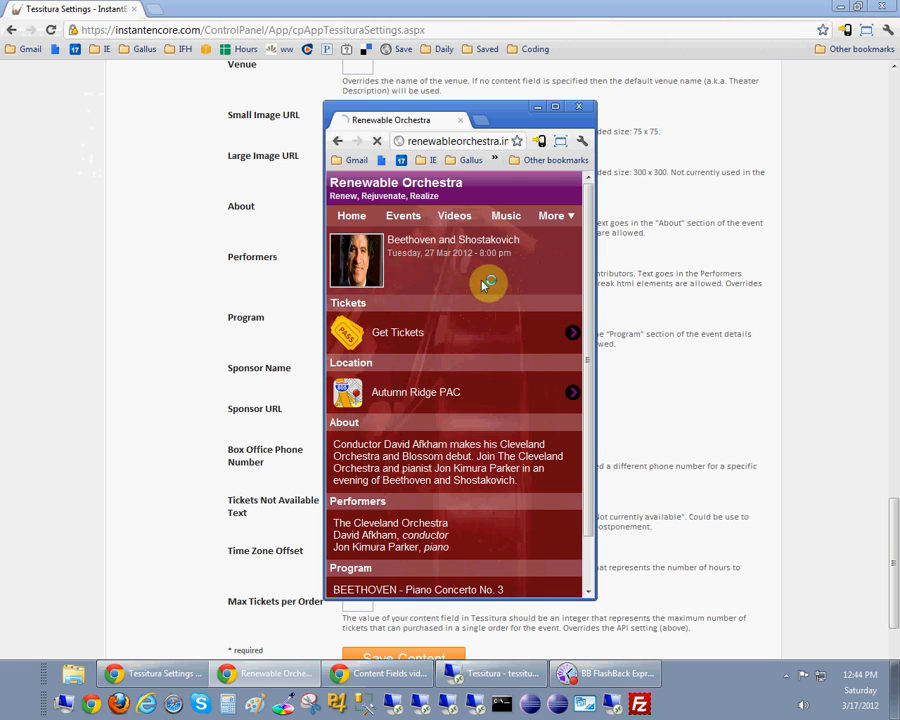
pyautogui.click(484, 283)
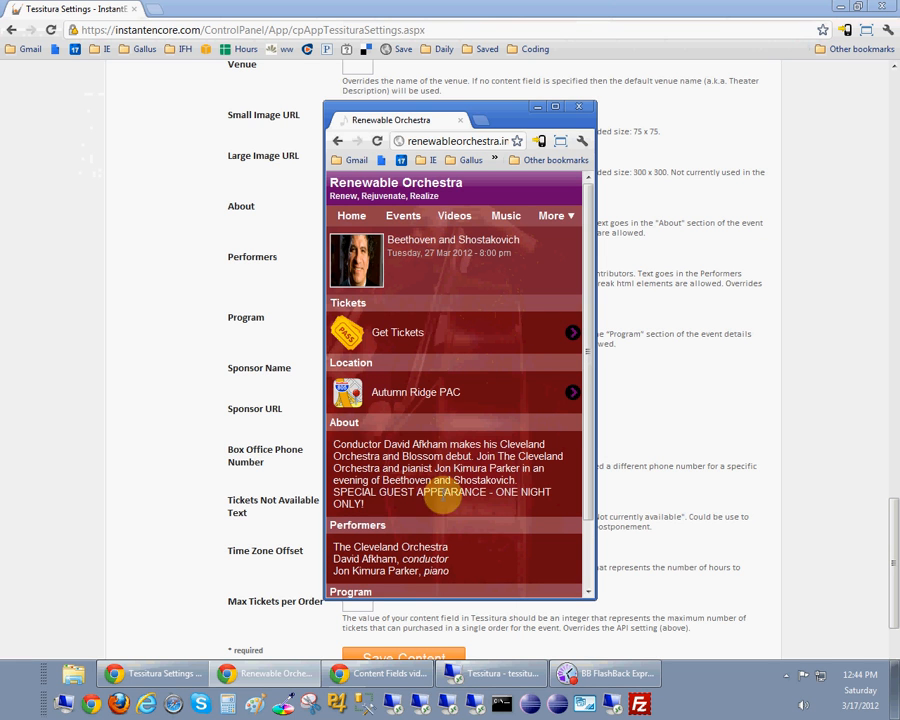
pyautogui.moveTo(329, 492); pyautogui.dragTo(391, 505)
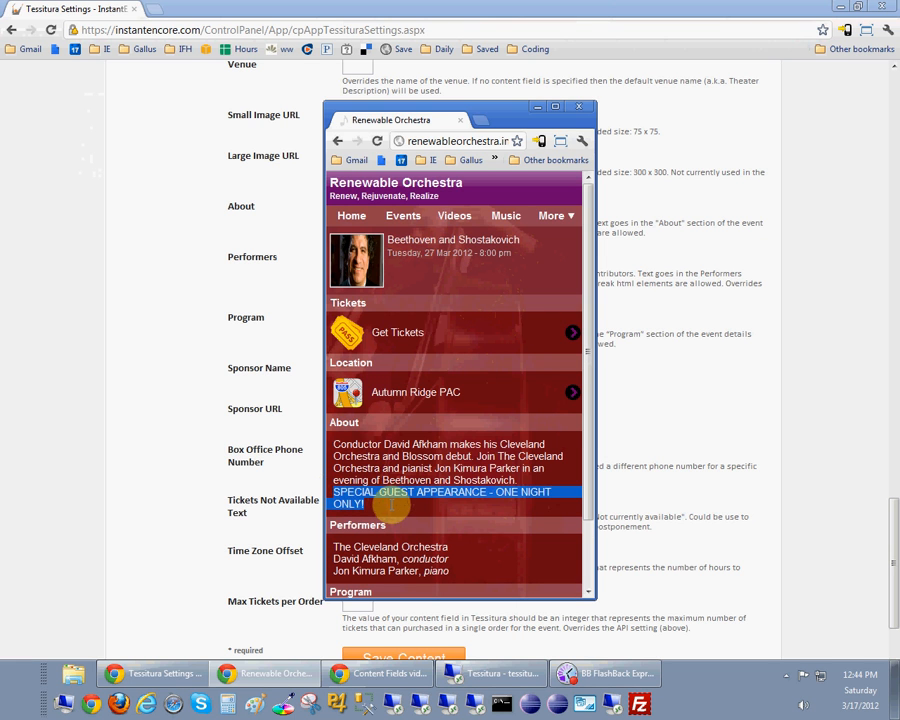
pyautogui.click(392, 508)
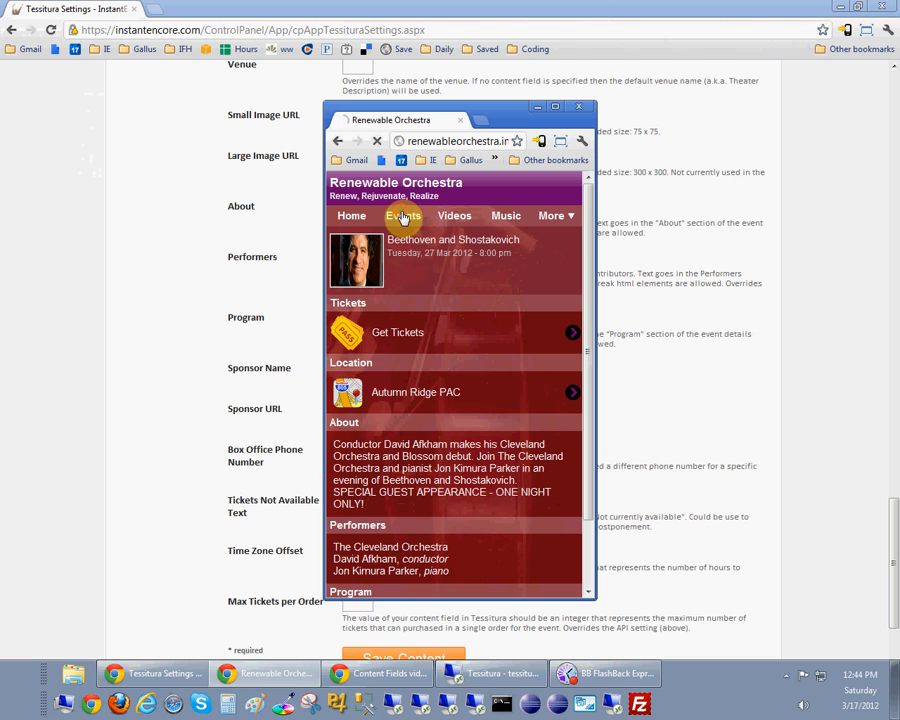
# Open the 28 Mar 2012 Beethoven and Shostakovich event from the upcoming events list.
pyautogui.click(402, 217)
pyautogui.click(443, 333)
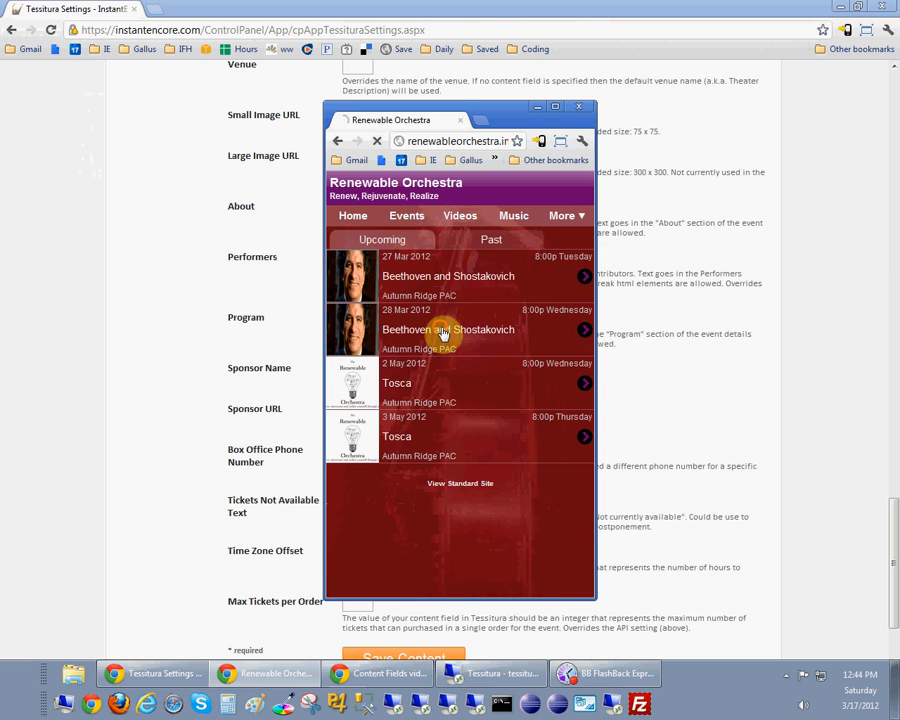